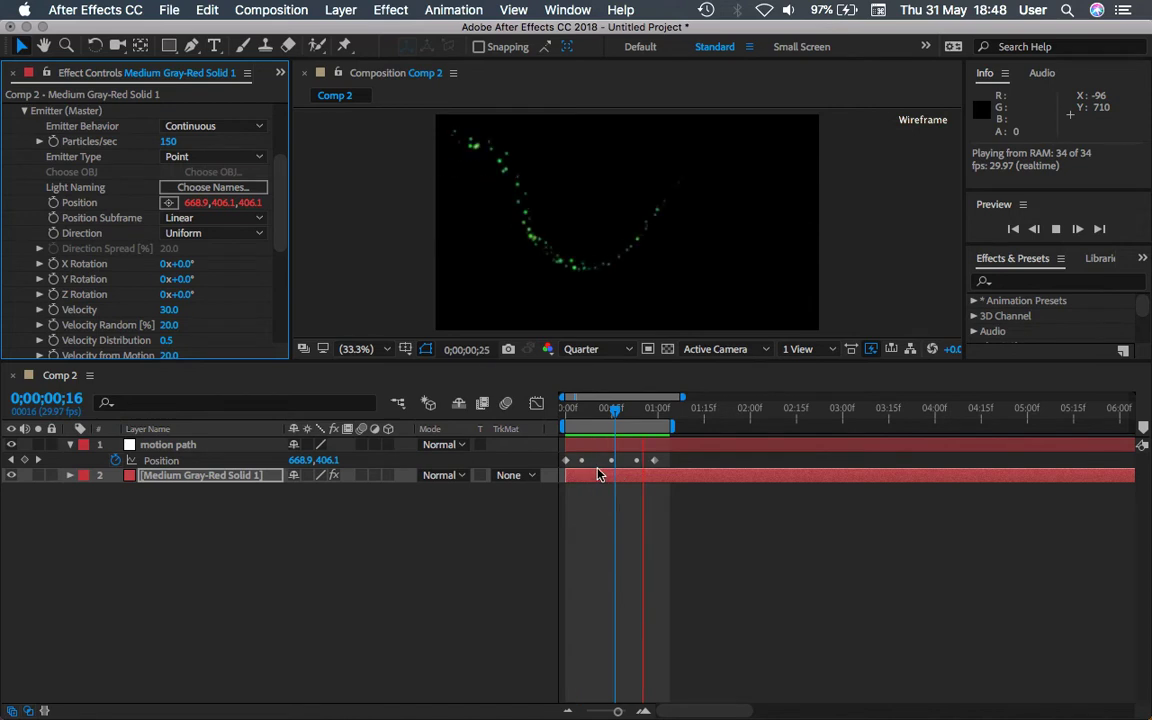
# - Stop the running preview of the finished particle animation
pyautogui.click(677, 426)
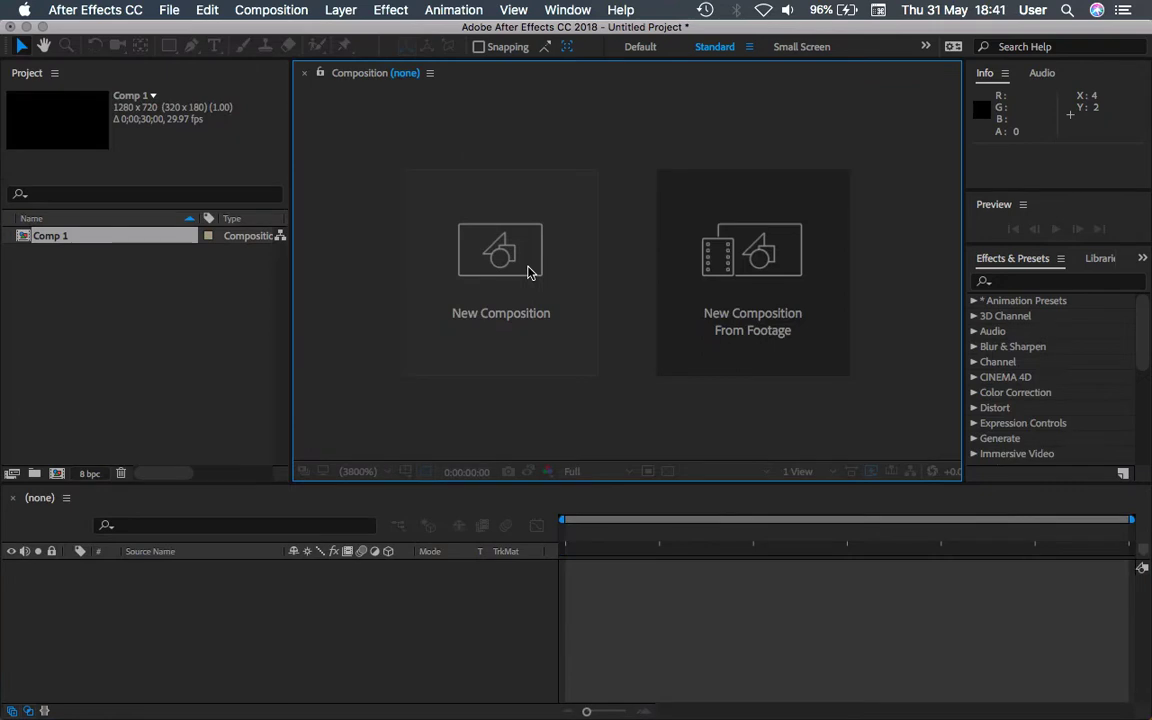
# - Create the 1280×720 Comp 2 and add a full-frame Medium Gray-Red Solid 1 layer
pyautogui.click(530, 272)
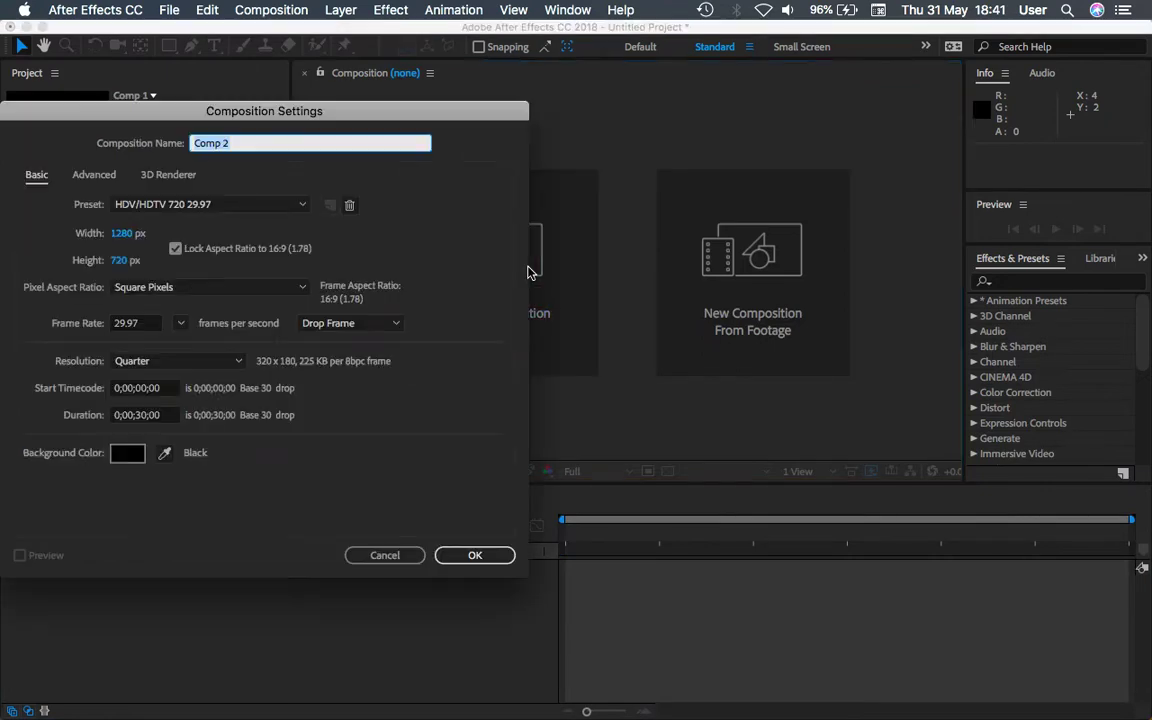
pyautogui.click(488, 555)
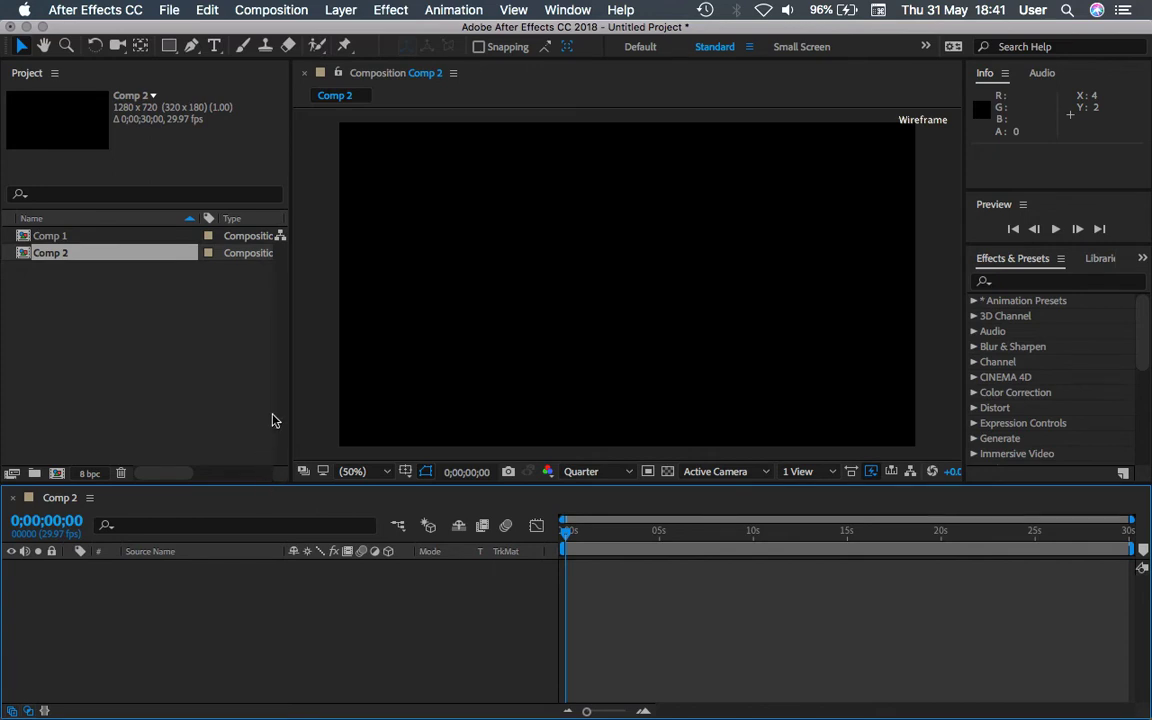
pyautogui.click(341, 10)
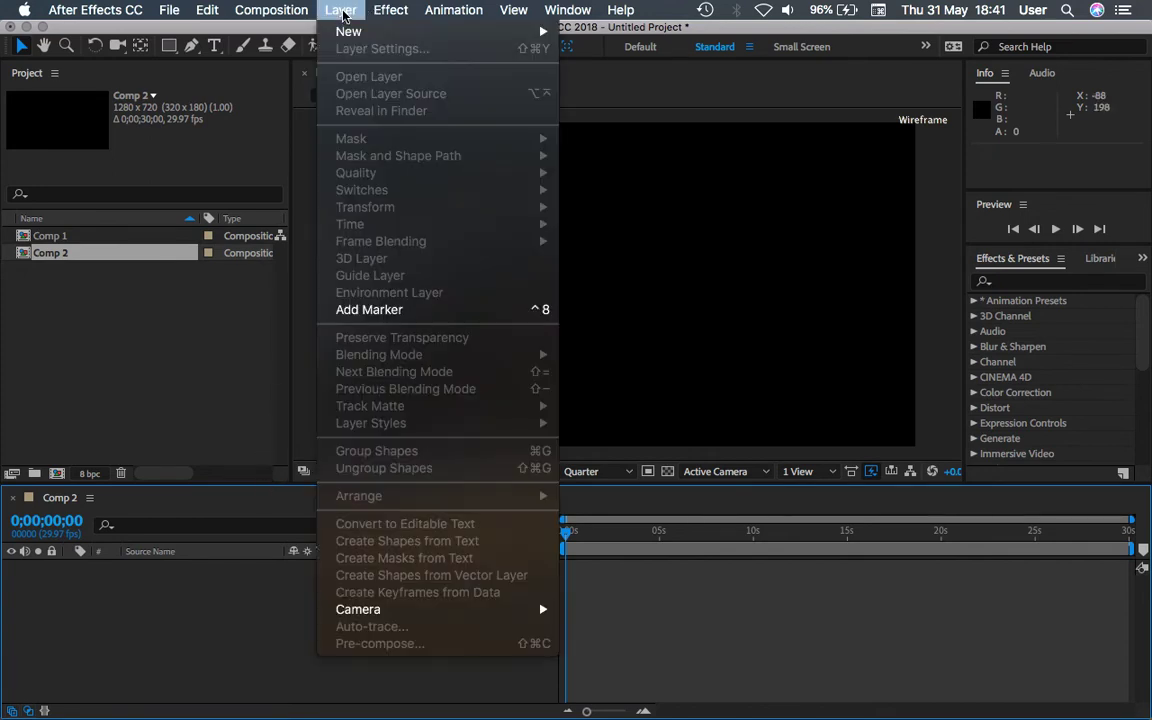
pyautogui.moveTo(346, 31)
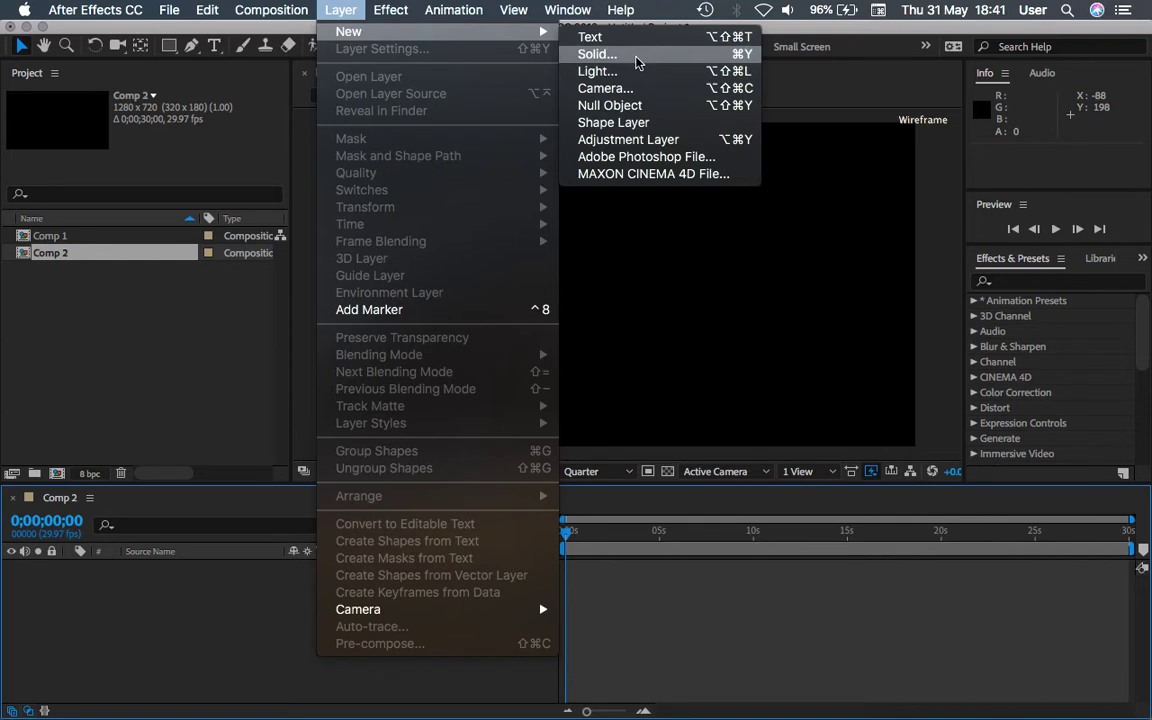
pyautogui.click(598, 54)
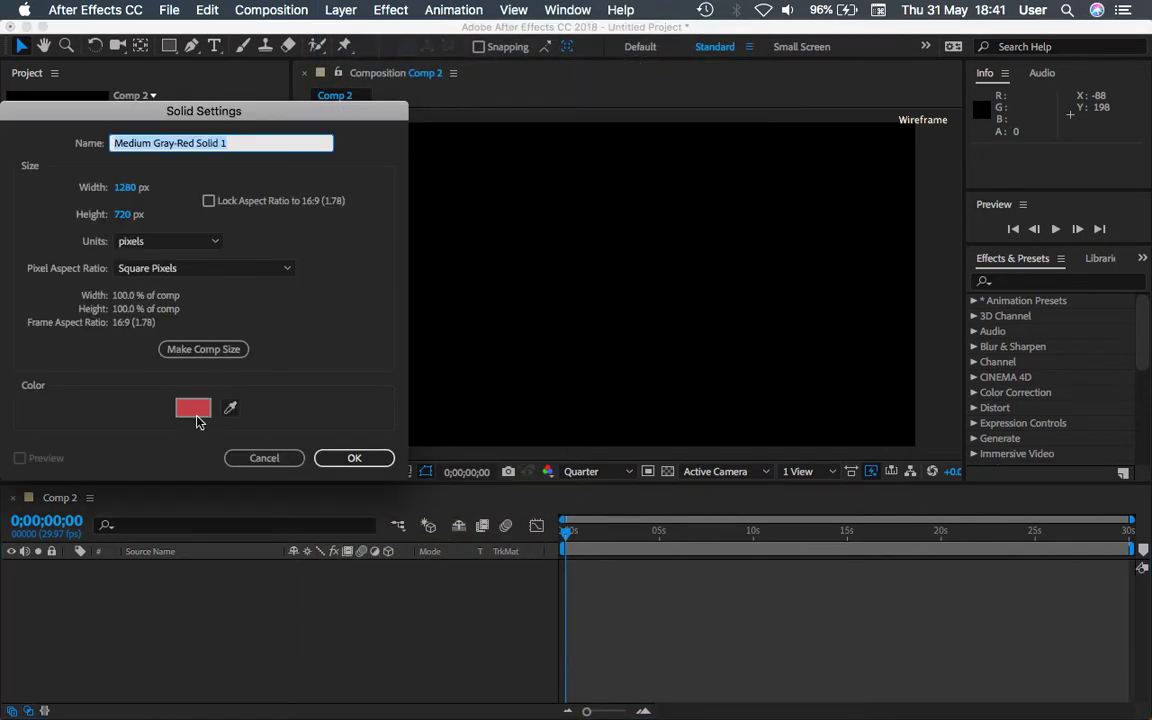
pyautogui.click(350, 458)
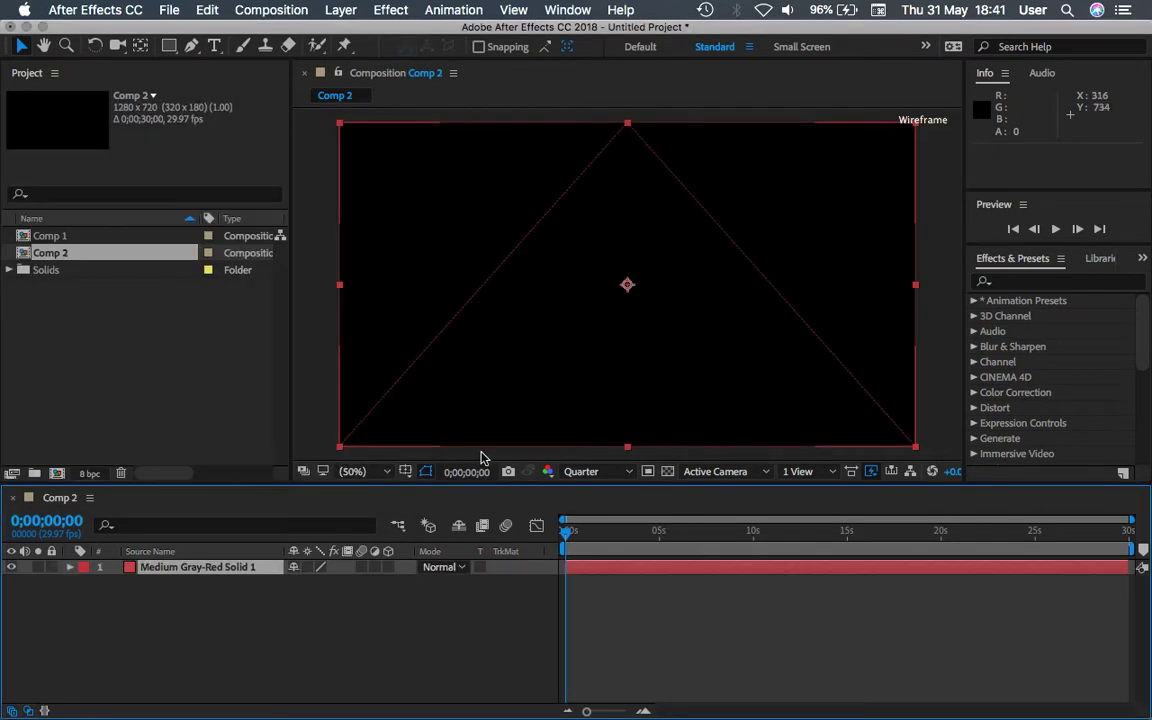
# - Apply RG Trapcode Particular to Medium Gray-Red Solid 1 and bring up its effect settings
pyautogui.click(379, 12)
pyautogui.moveTo(450, 458)
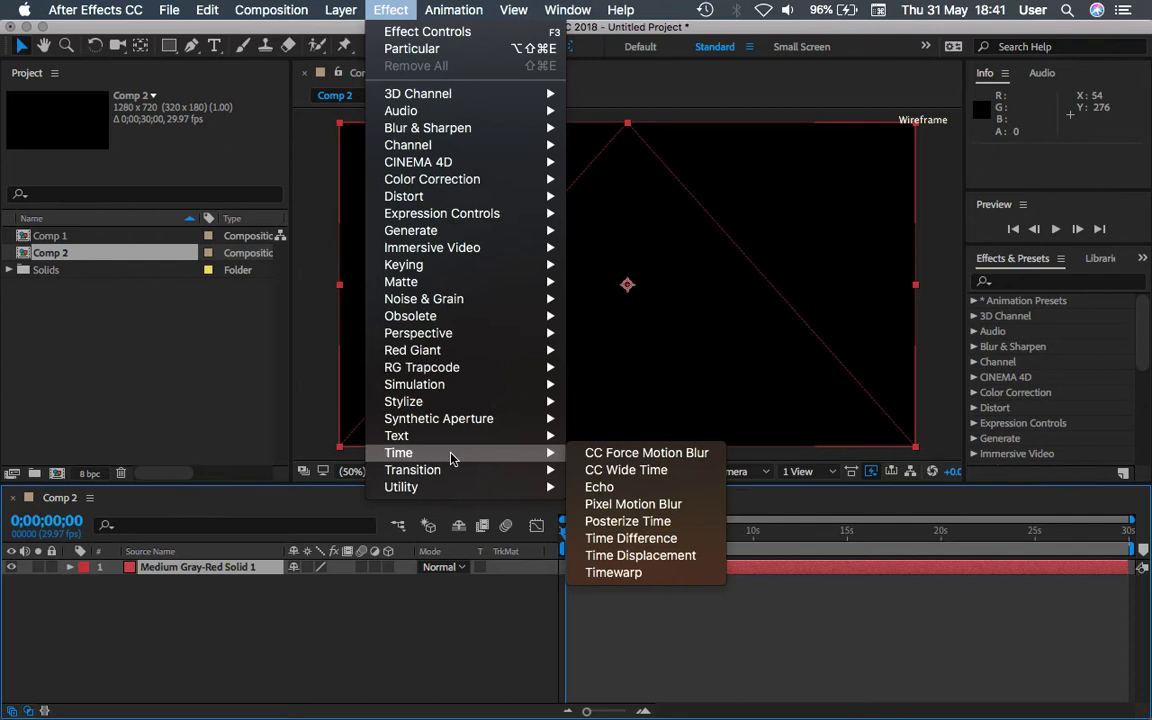
pyautogui.moveTo(476, 370)
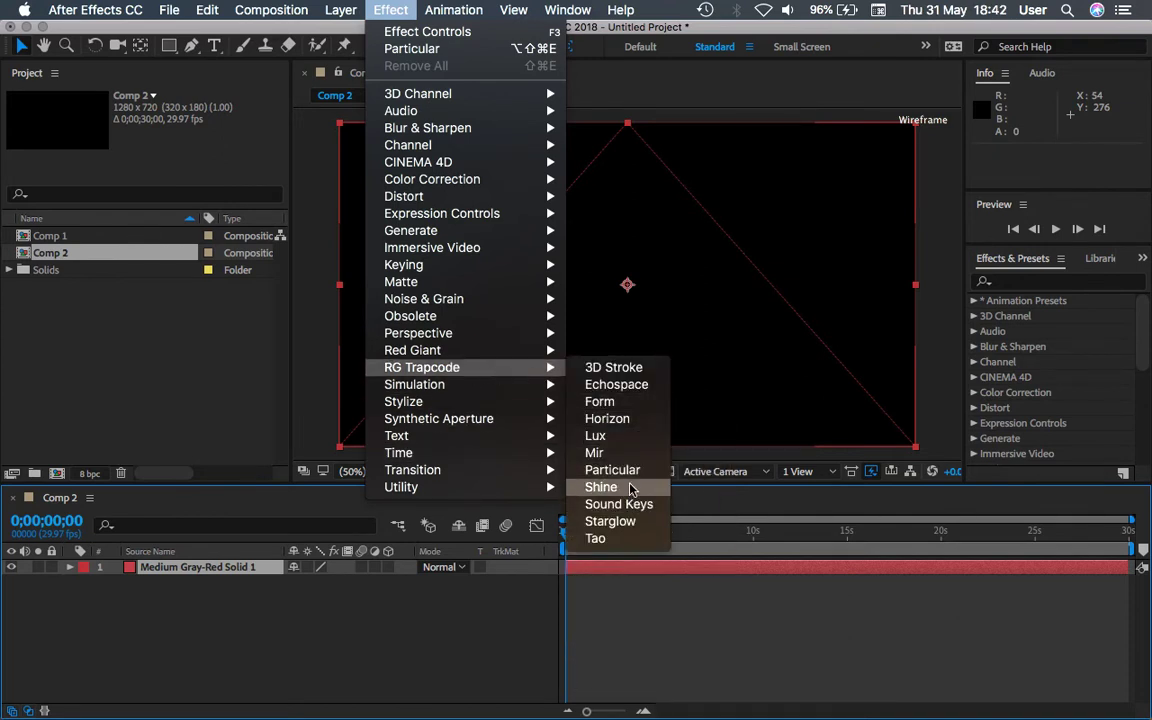
pyautogui.click(632, 472)
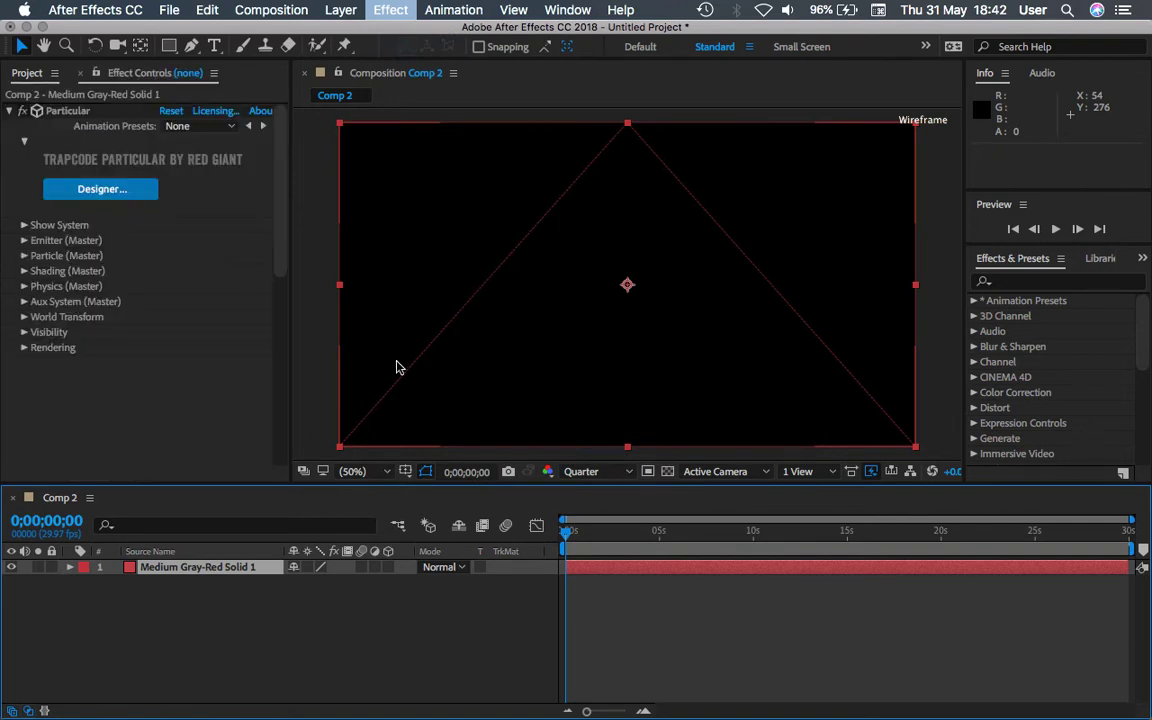
pyautogui.click(116, 193)
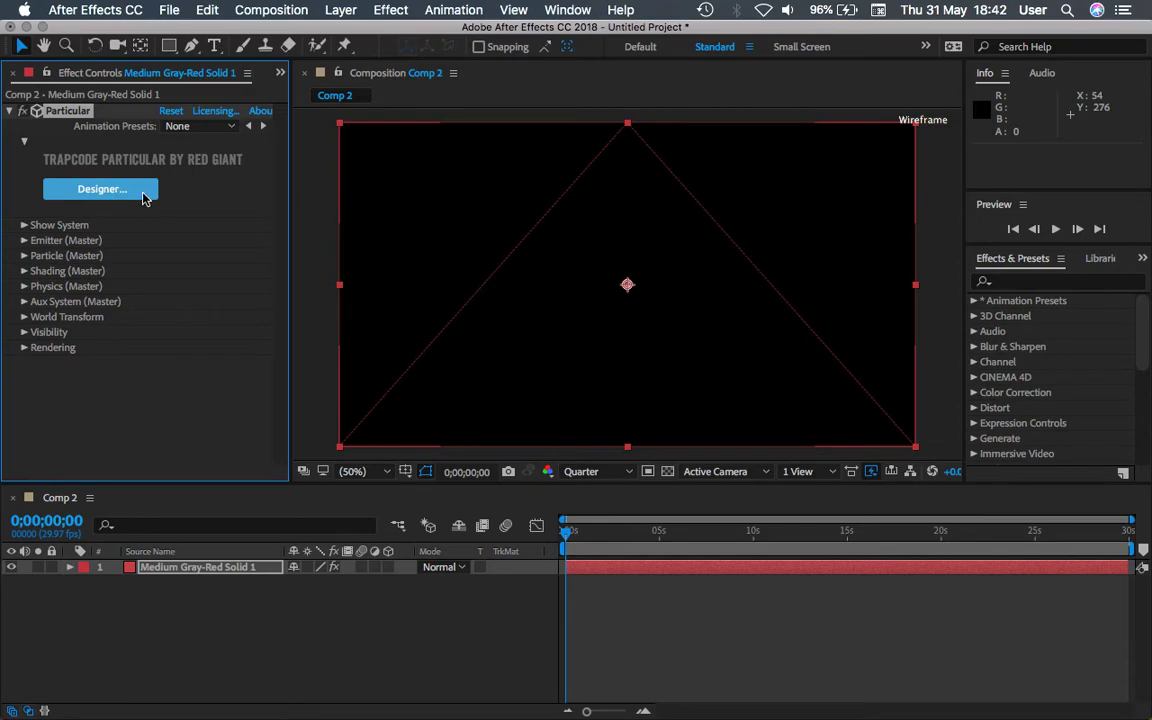
# - Load the Basic Glow Spheres preset in Particular Designer and maximise the designer window
pyautogui.click(125, 192)
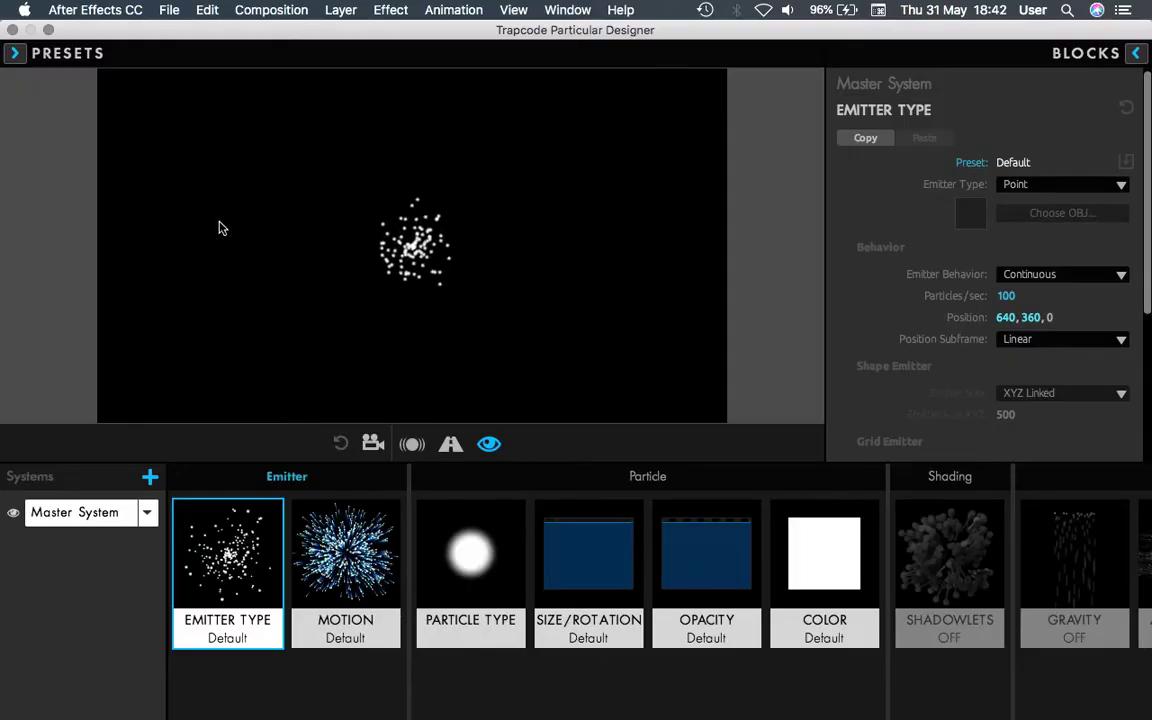
pyautogui.click(20, 55)
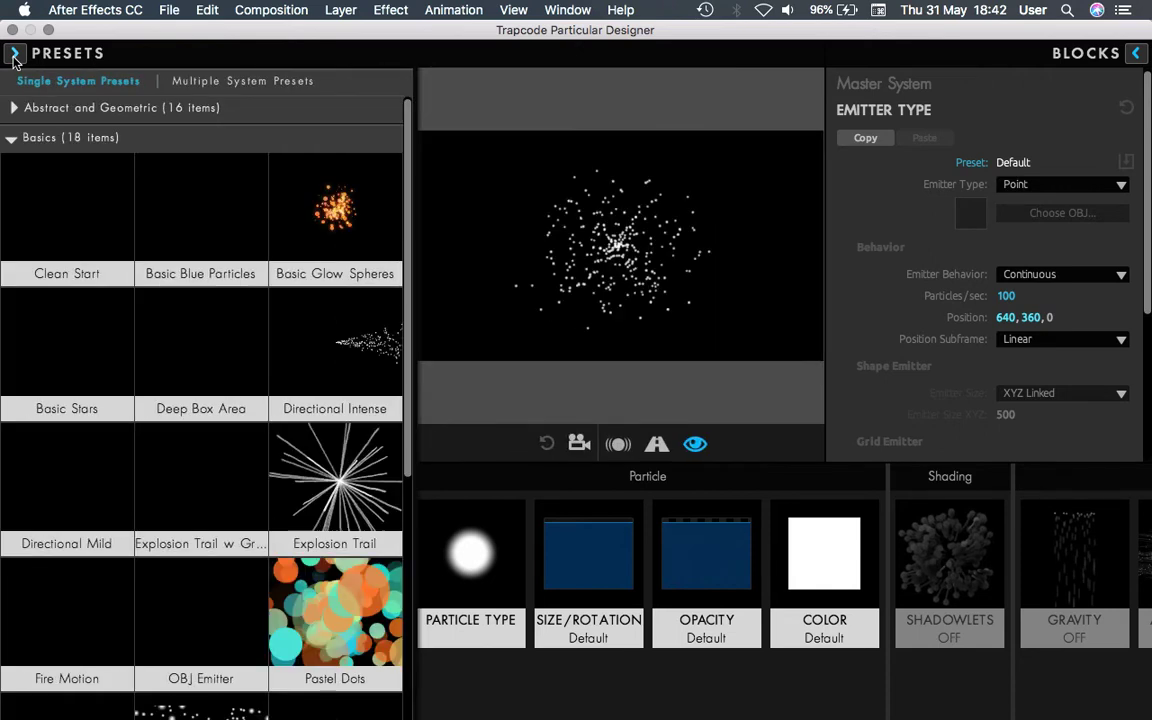
pyautogui.click(335, 210)
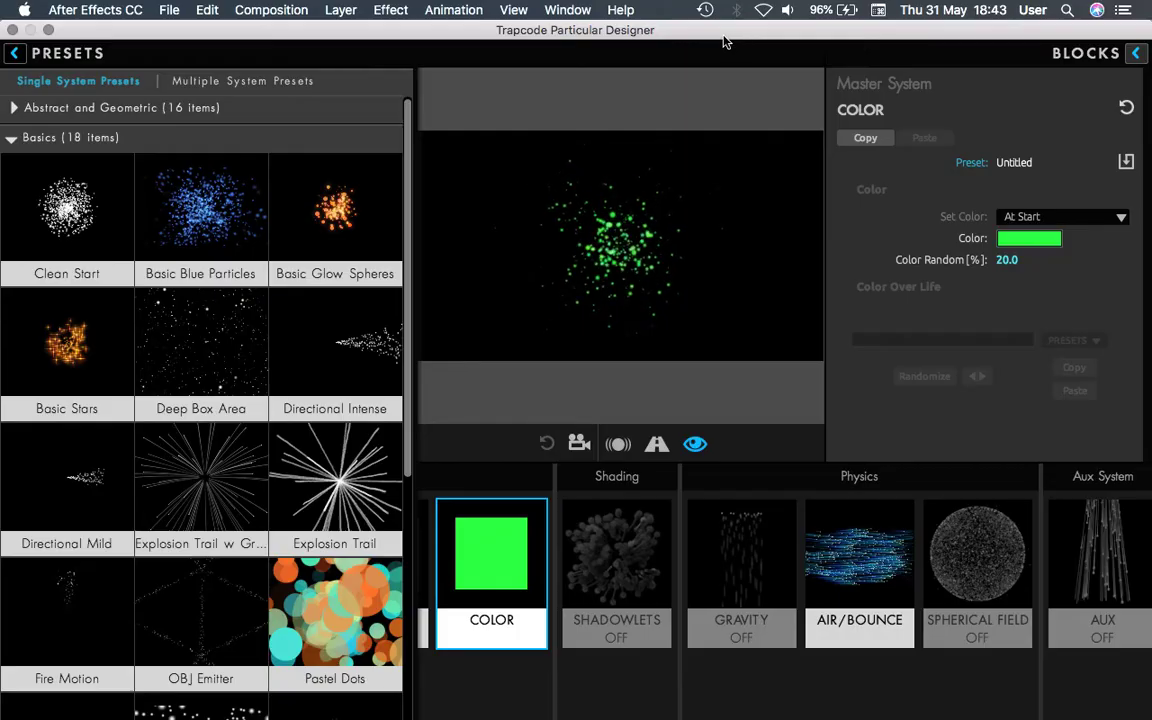
pyautogui.moveTo(697, 28)
pyautogui.mouseDown()
pyautogui.moveTo(671, 27)
pyautogui.moveTo(826, 27)
pyautogui.moveTo(716, 27)
pyautogui.mouseUp()
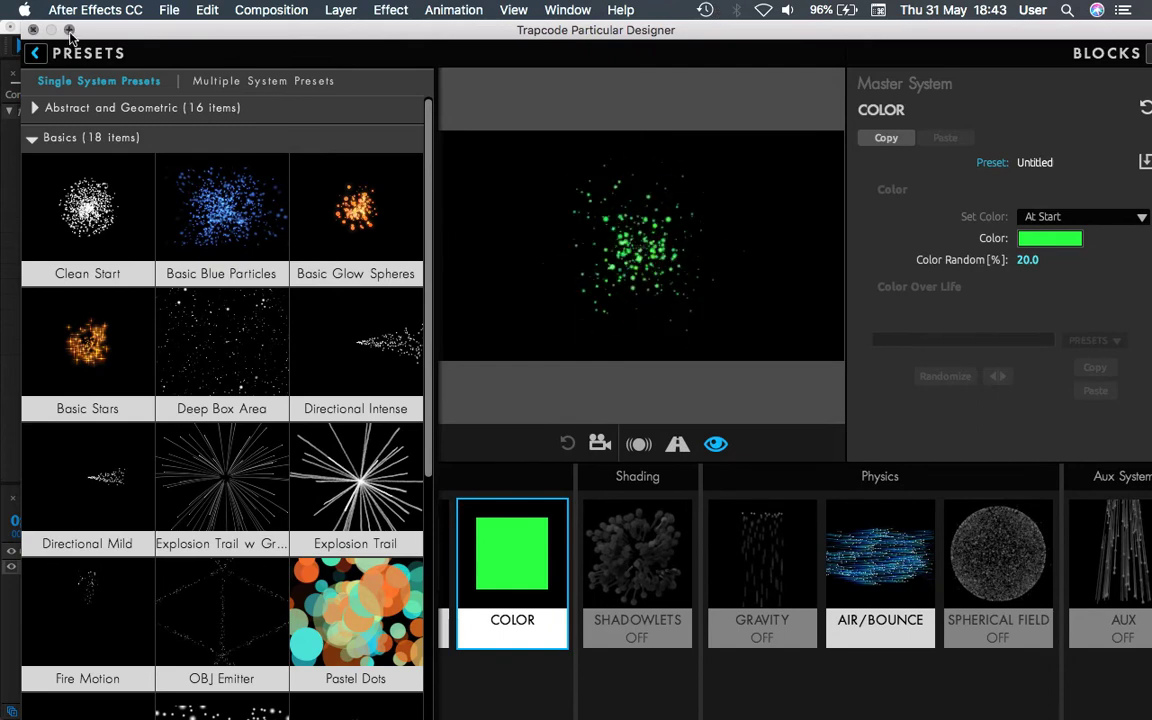
pyautogui.click(69, 29)
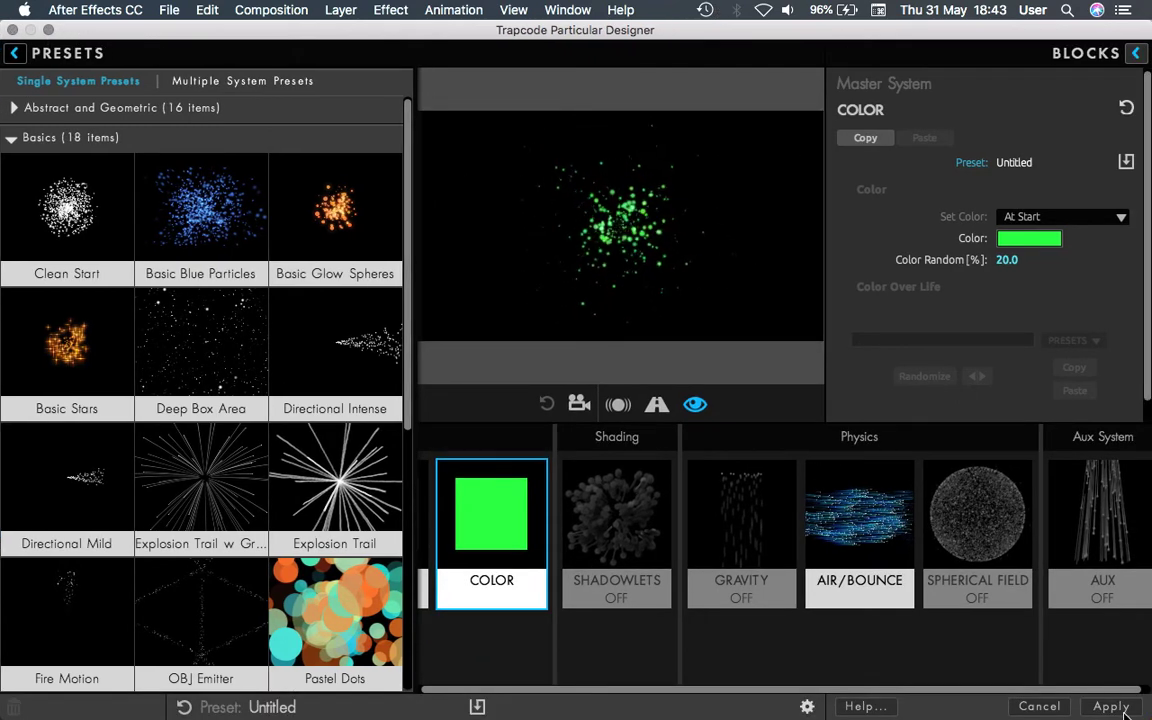
# - Apply the designed particles, end the work area at 5 seconds and lock the solid
pyautogui.click(1108, 704)
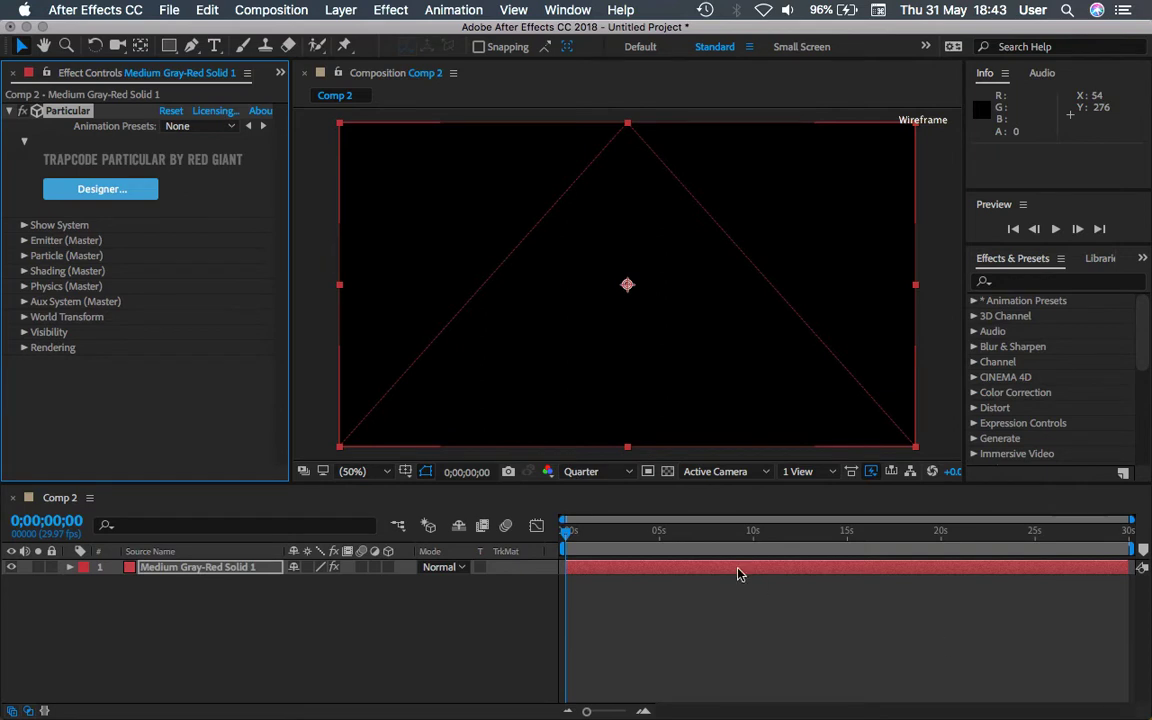
pyautogui.click(659, 533)
pyautogui.press('n')
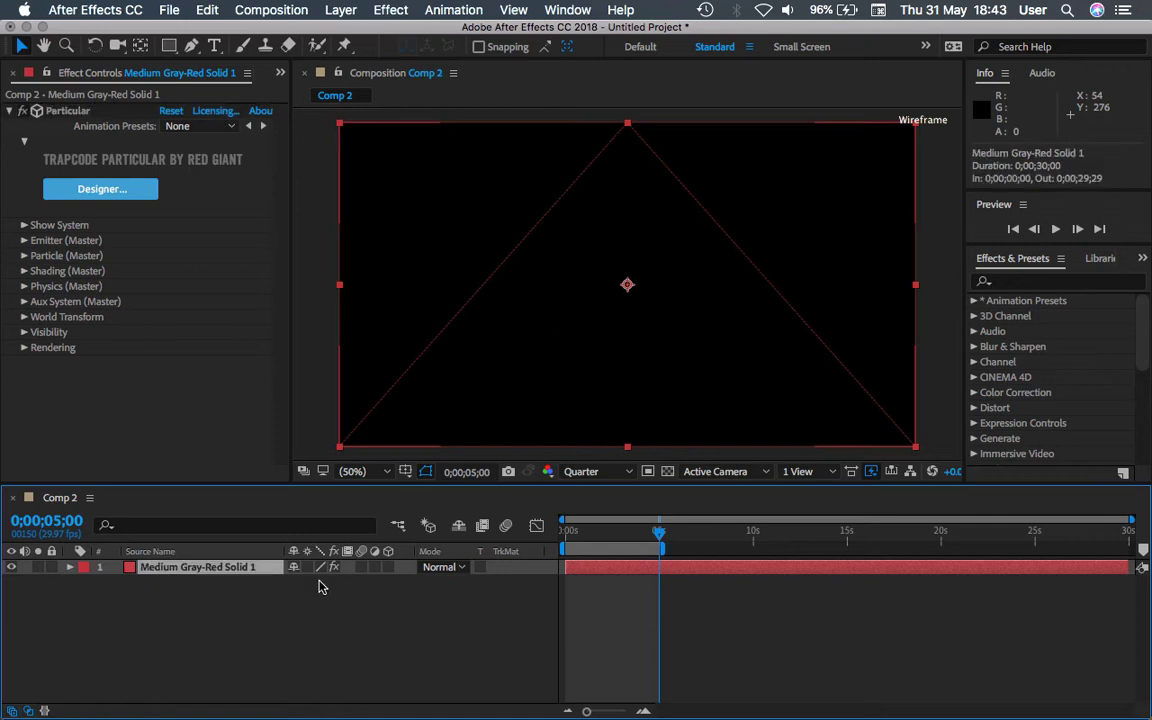
pyautogui.click(324, 670)
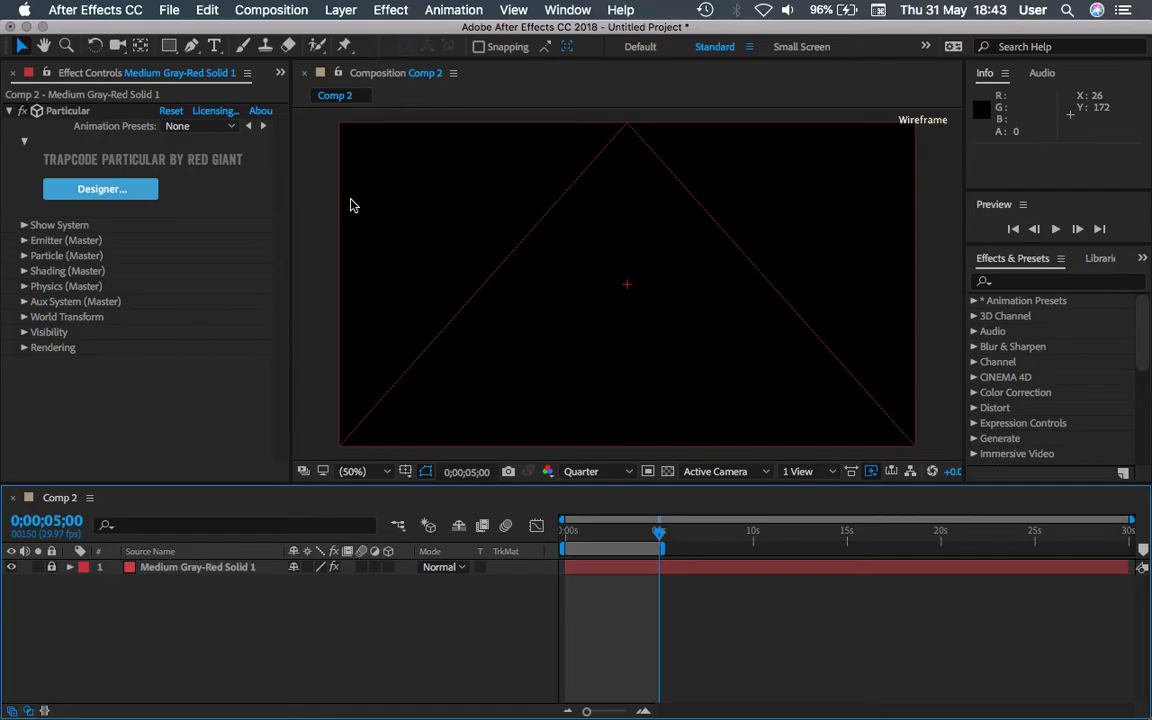
# - Undo an accidental extra solid and add a null object layer named motion path
pyautogui.press('super+y')
pyautogui.press('Return')
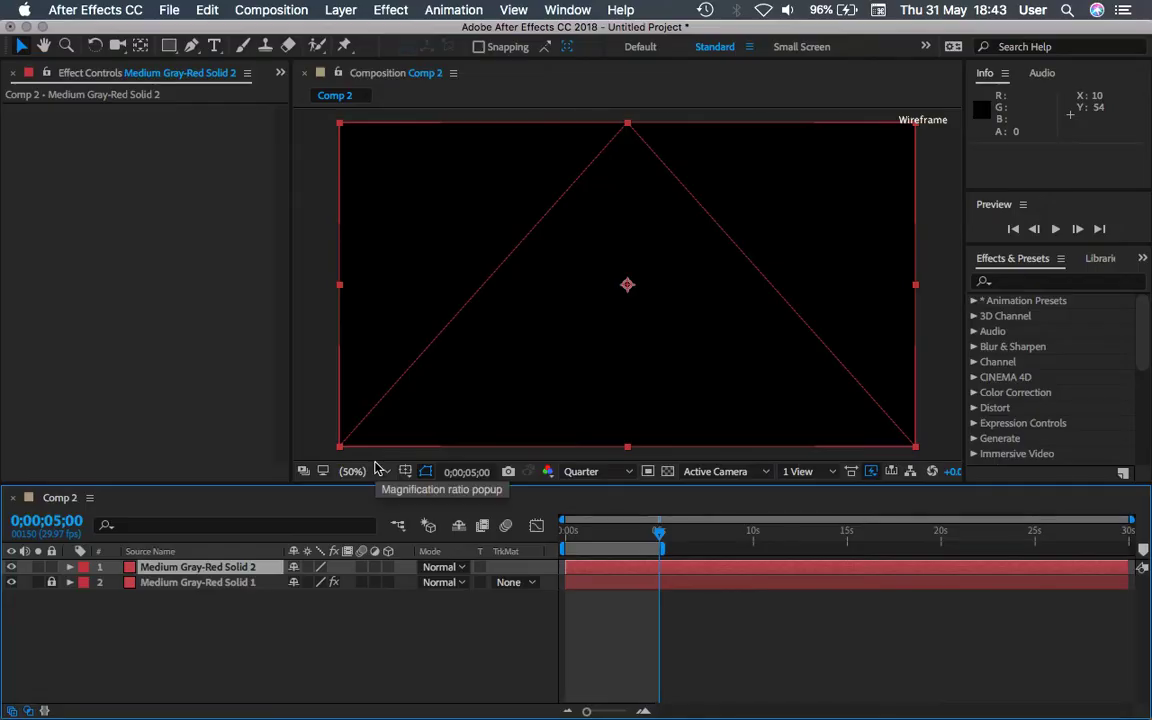
pyautogui.press('super+z')
pyautogui.click(345, 12)
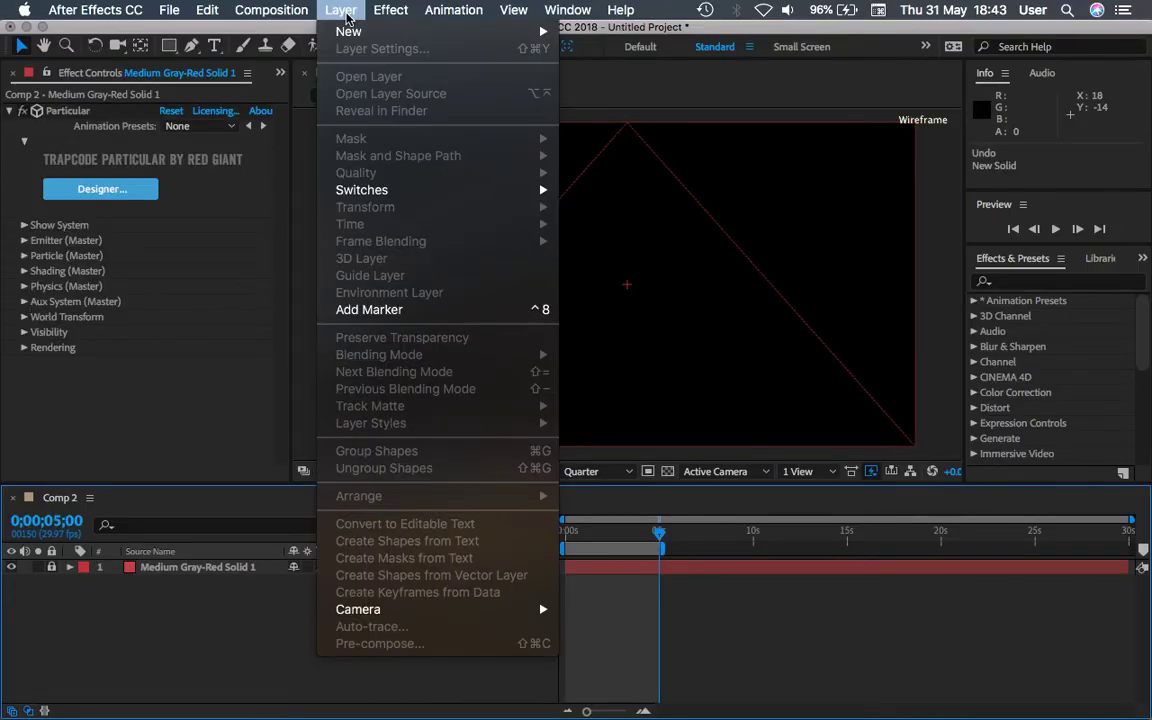
pyautogui.moveTo(332, 30)
pyautogui.click(627, 106)
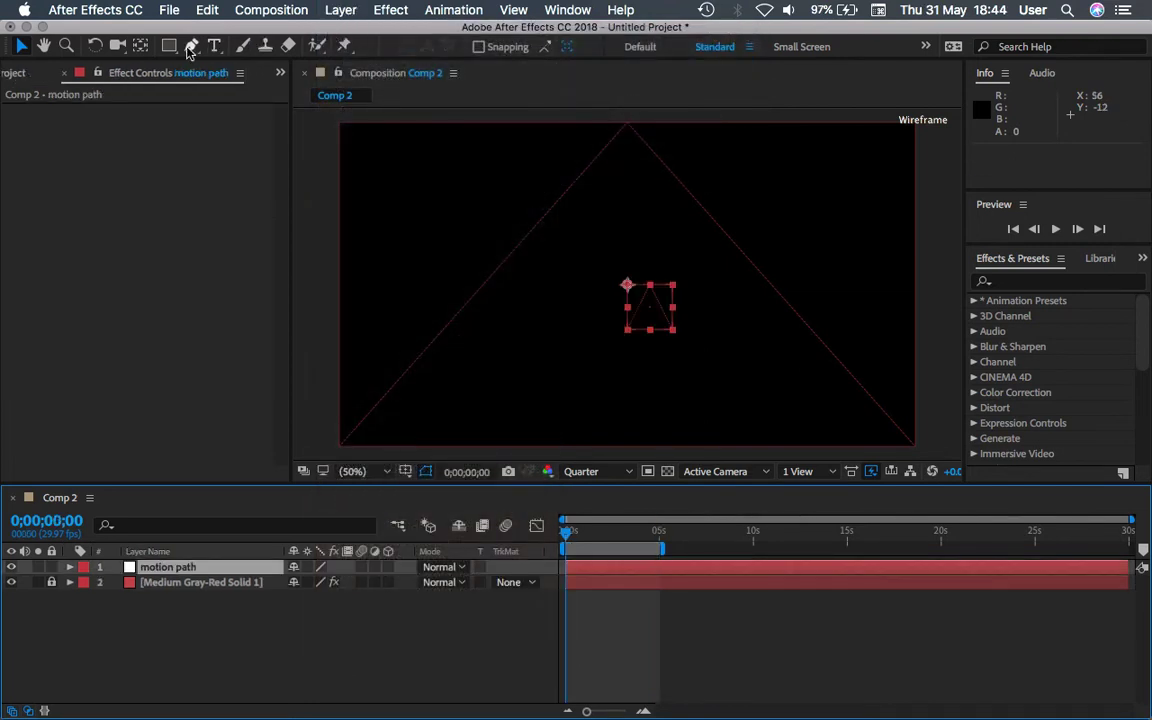
# - Draw a five-point wavy Bezier mask across the frame on the motion path layer with the Pen tool
pyautogui.click(191, 45)
pyautogui.click(313, 289)
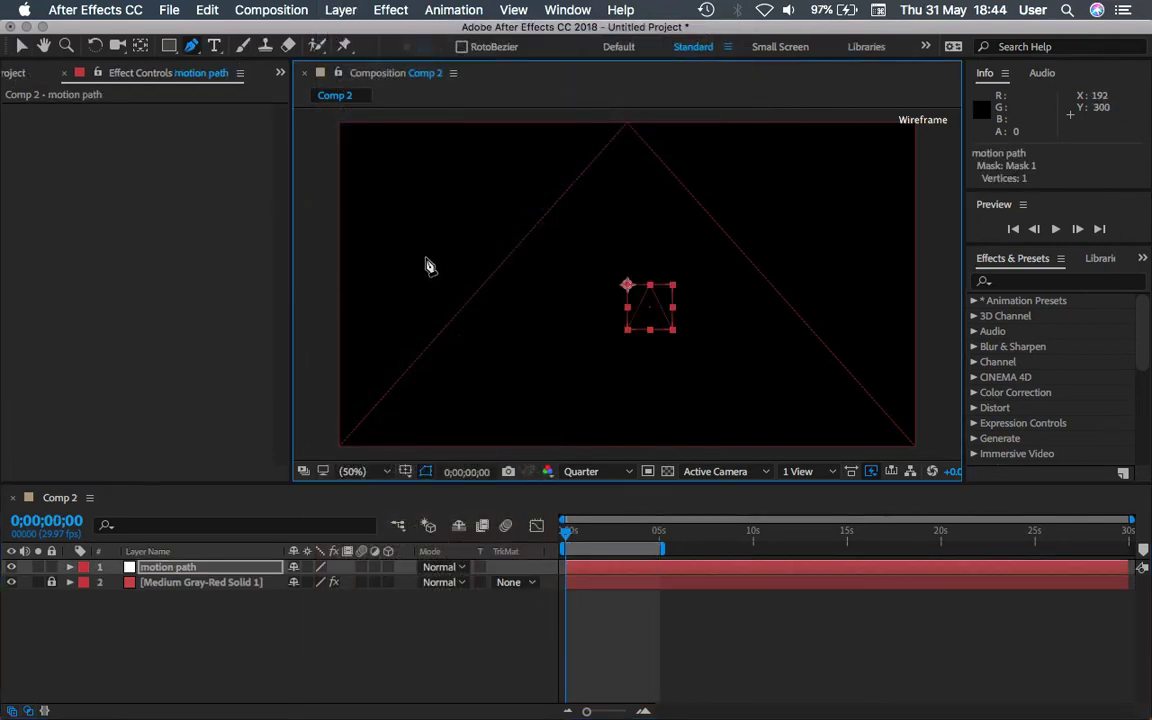
pyautogui.moveTo(426, 258); pyautogui.dragTo(494, 319)
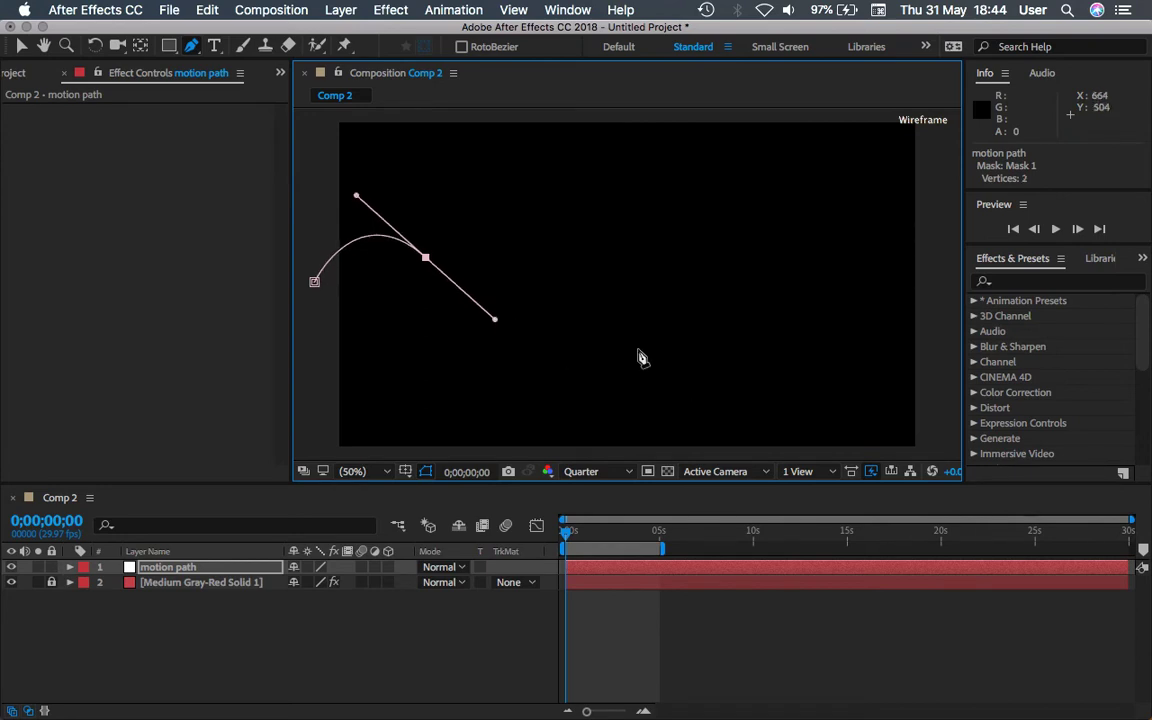
pyautogui.moveTo(638, 350); pyautogui.dragTo(717, 292)
pyautogui.moveTo(805, 237); pyautogui.dragTo(892, 293)
pyautogui.click(938, 316)
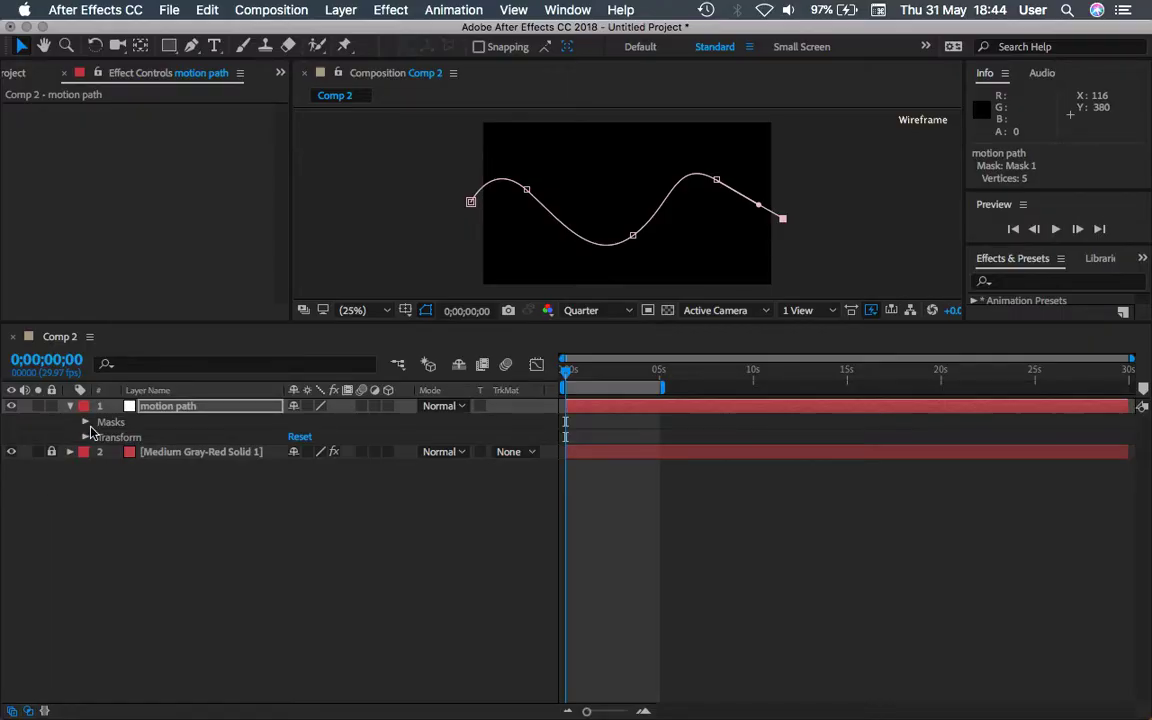
# - Copy the Mask Path shape of the motion path layer's Mask 1
pyautogui.click(86, 422)
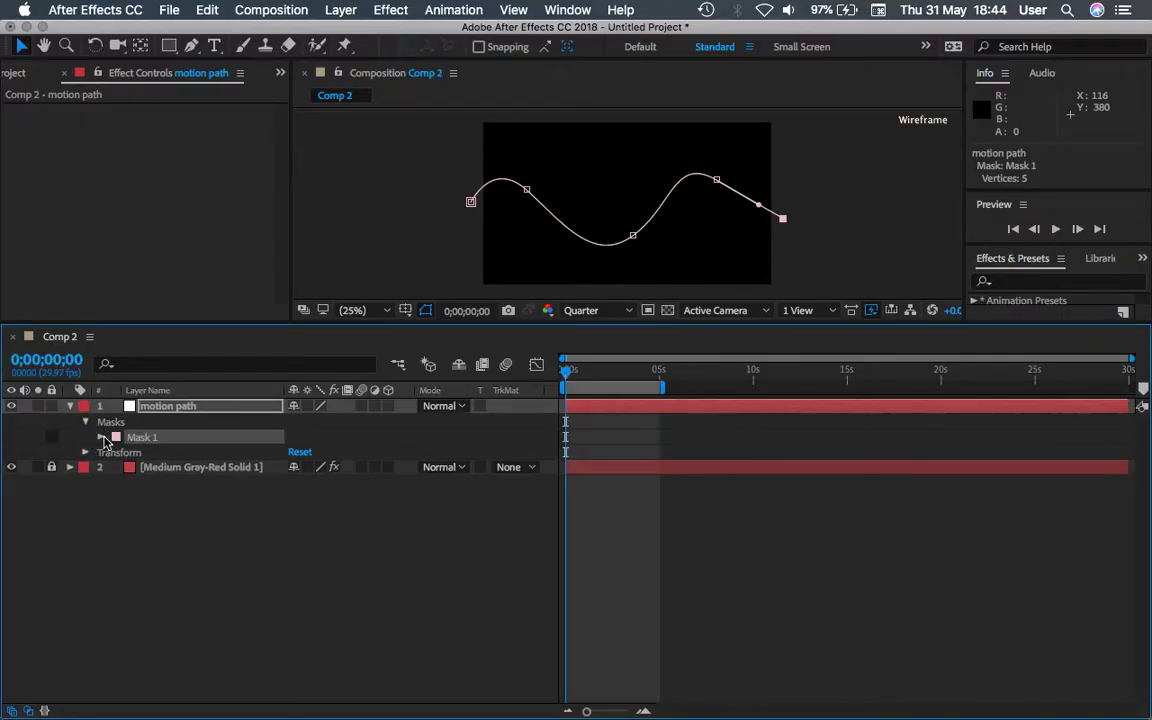
pyautogui.click(102, 438)
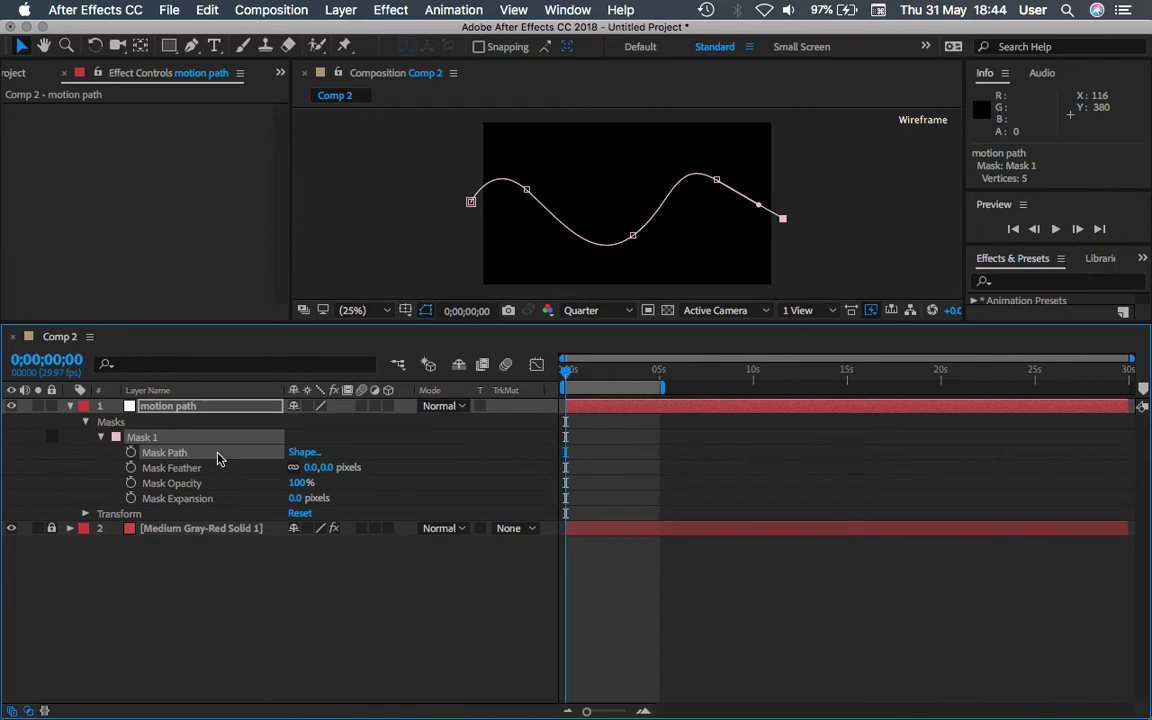
pyautogui.rightClick(218, 458)
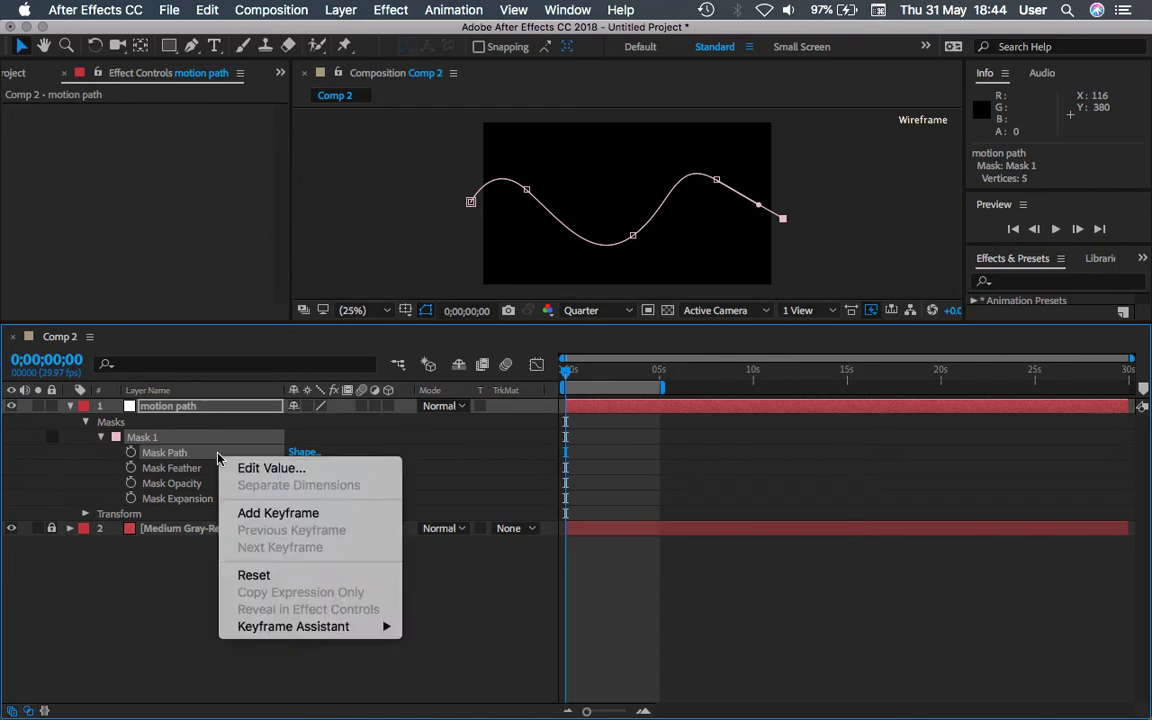
pyautogui.press('Escape')
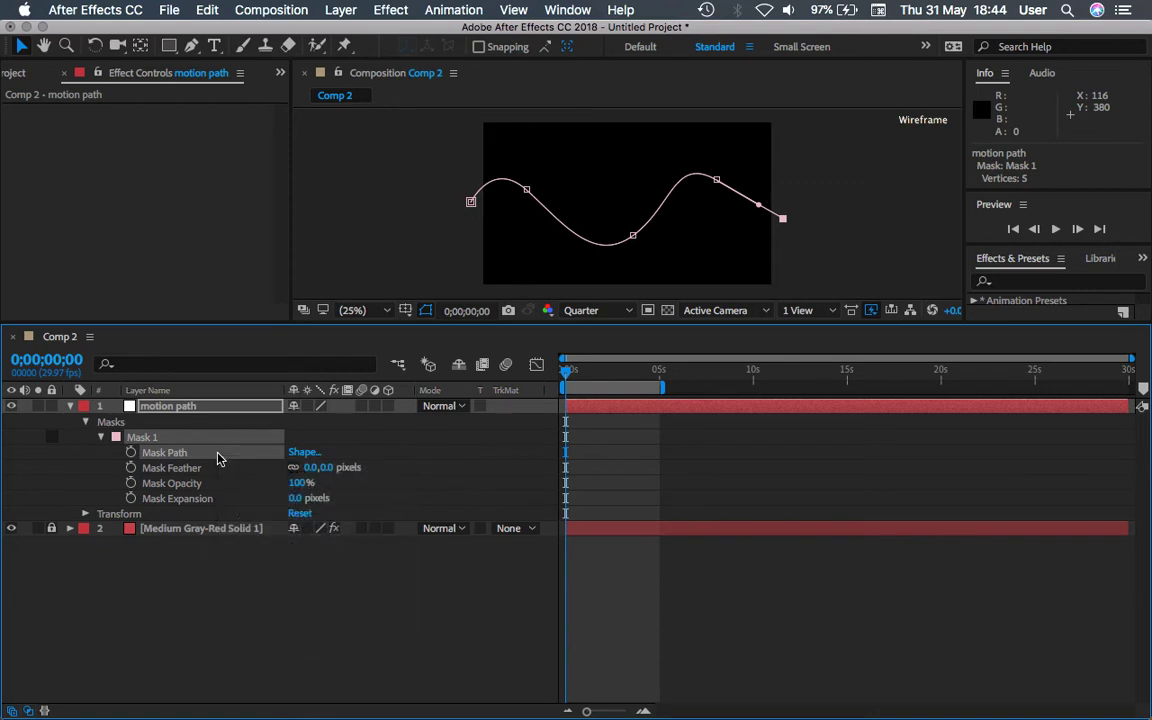
pyautogui.click(207, 10)
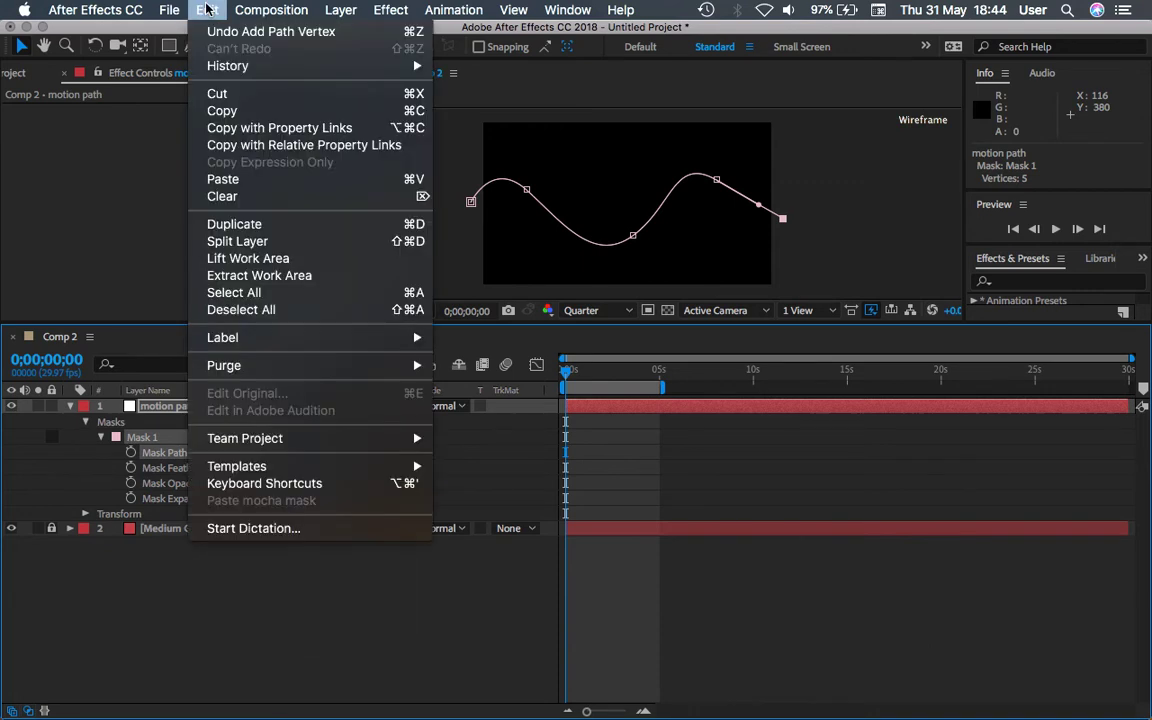
pyautogui.click(222, 111)
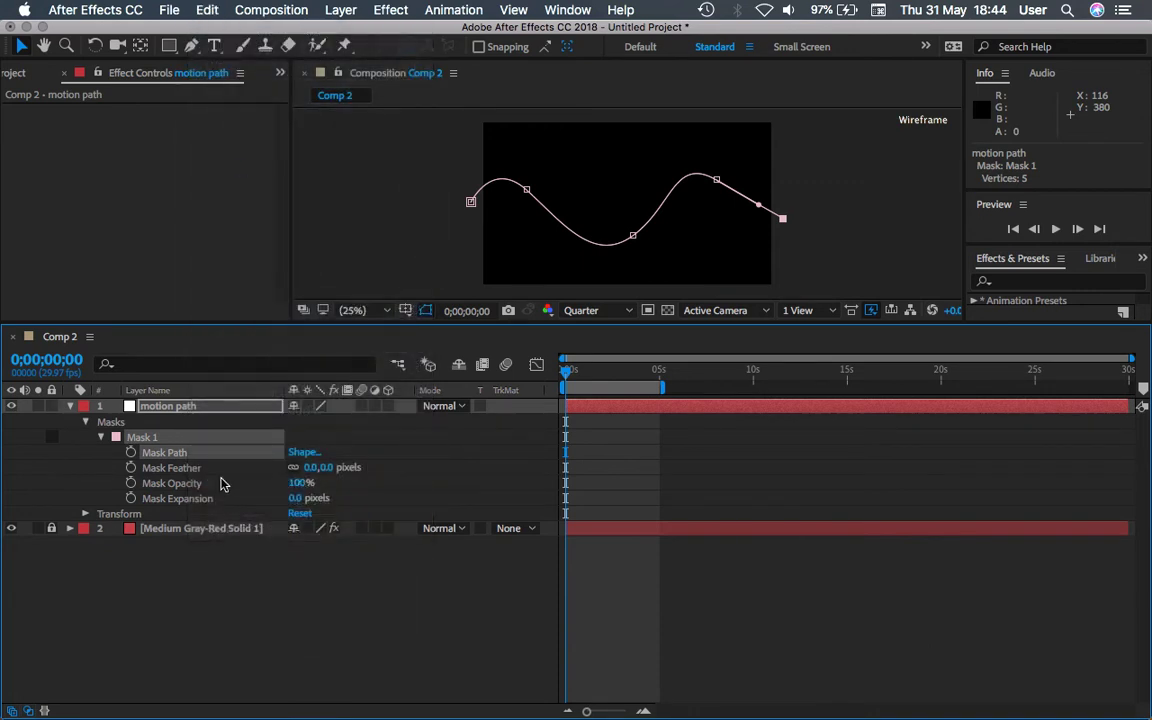
# - Paste the copied mask shape into the layer's Position as keyframes and scrub to check the motion
pyautogui.click(86, 514)
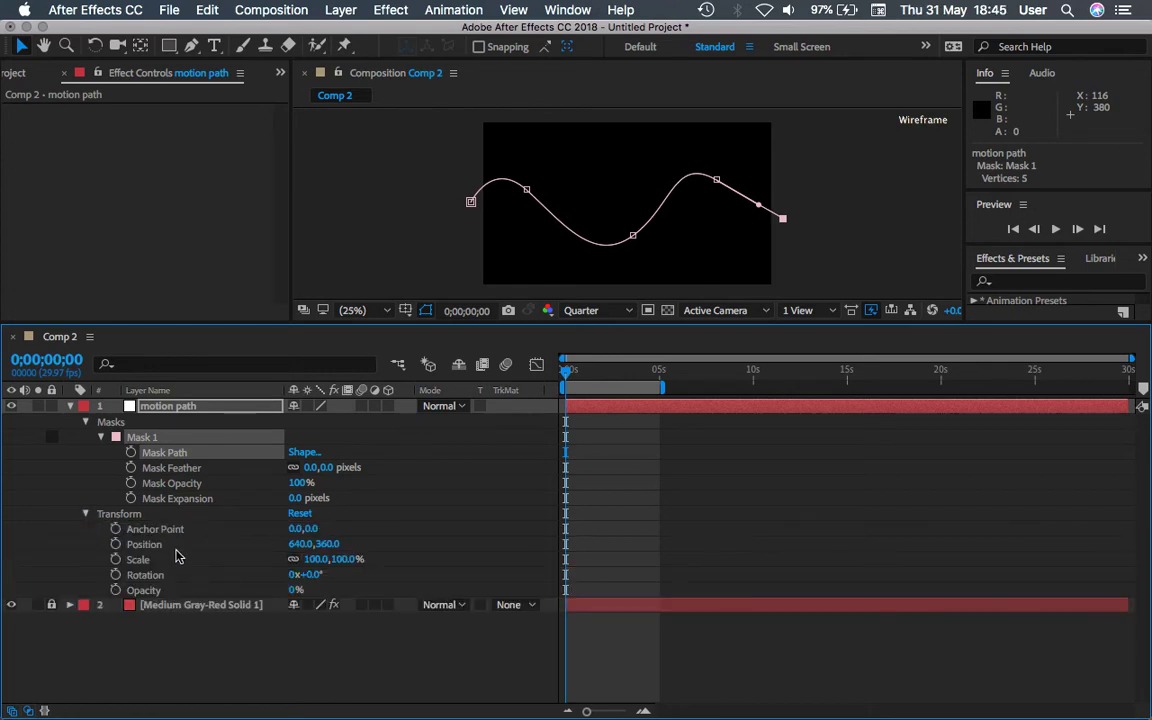
pyautogui.click(176, 549)
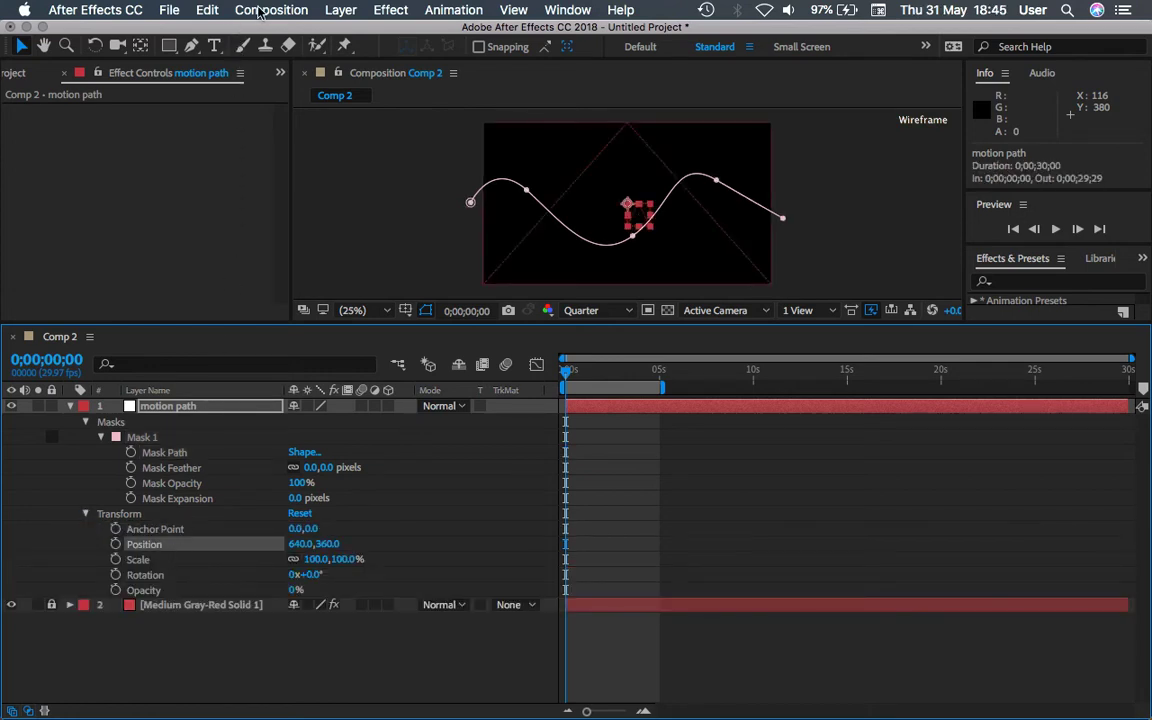
pyautogui.click(205, 12)
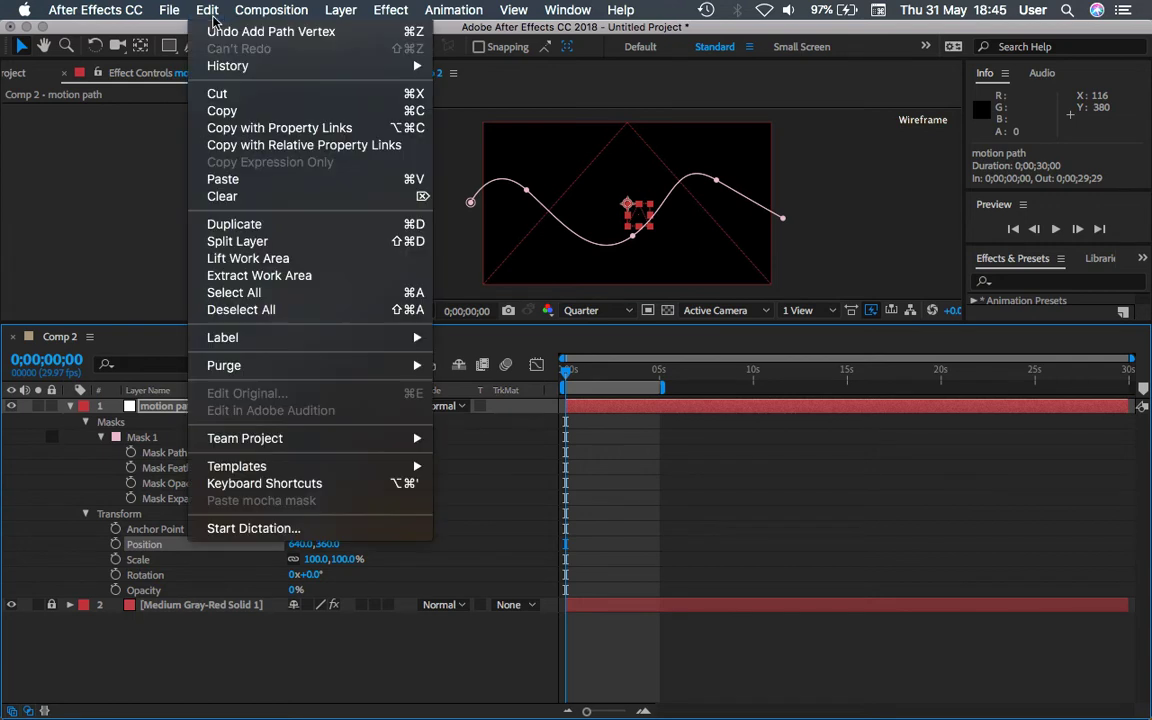
pyautogui.click(226, 179)
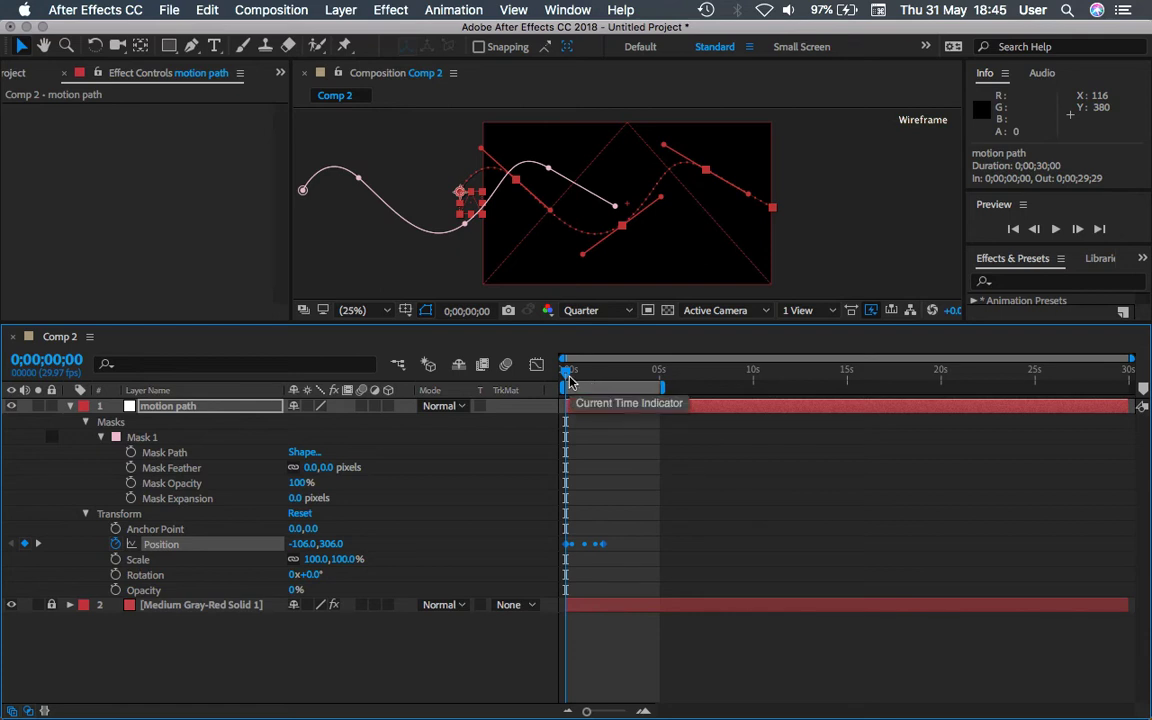
pyautogui.moveTo(570, 383)
pyautogui.mouseDown()
pyautogui.moveTo(630, 383)
pyautogui.moveTo(556, 380)
pyautogui.mouseUp()
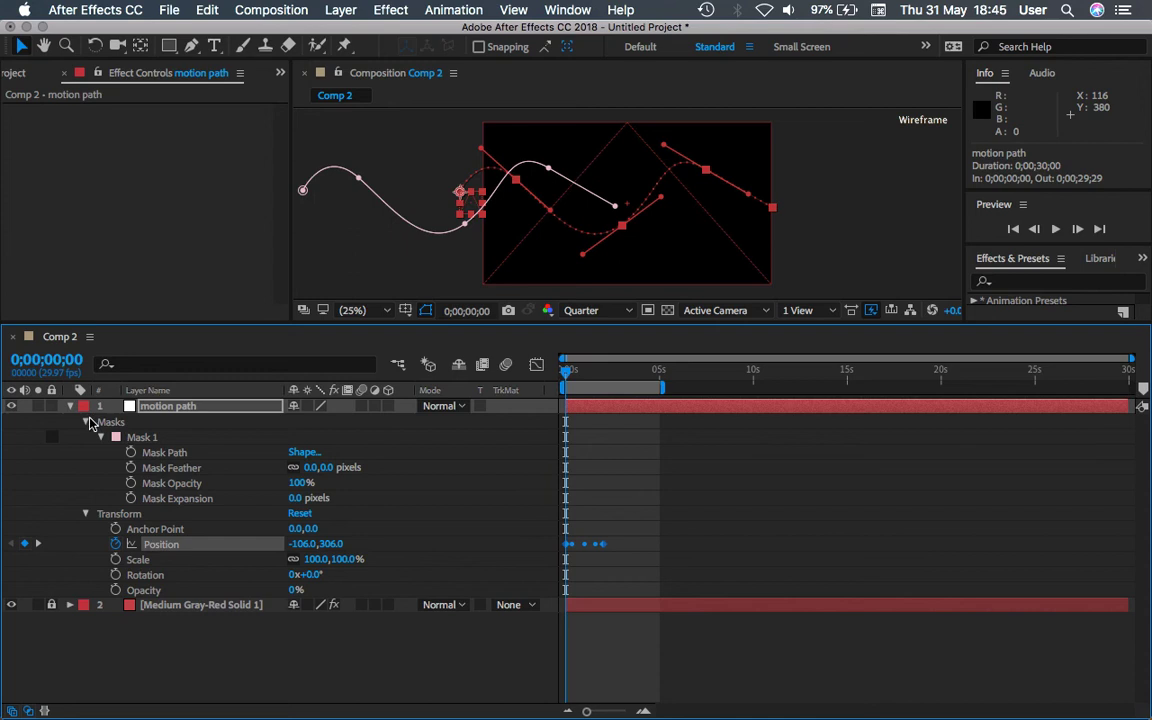
pyautogui.click(70, 408)
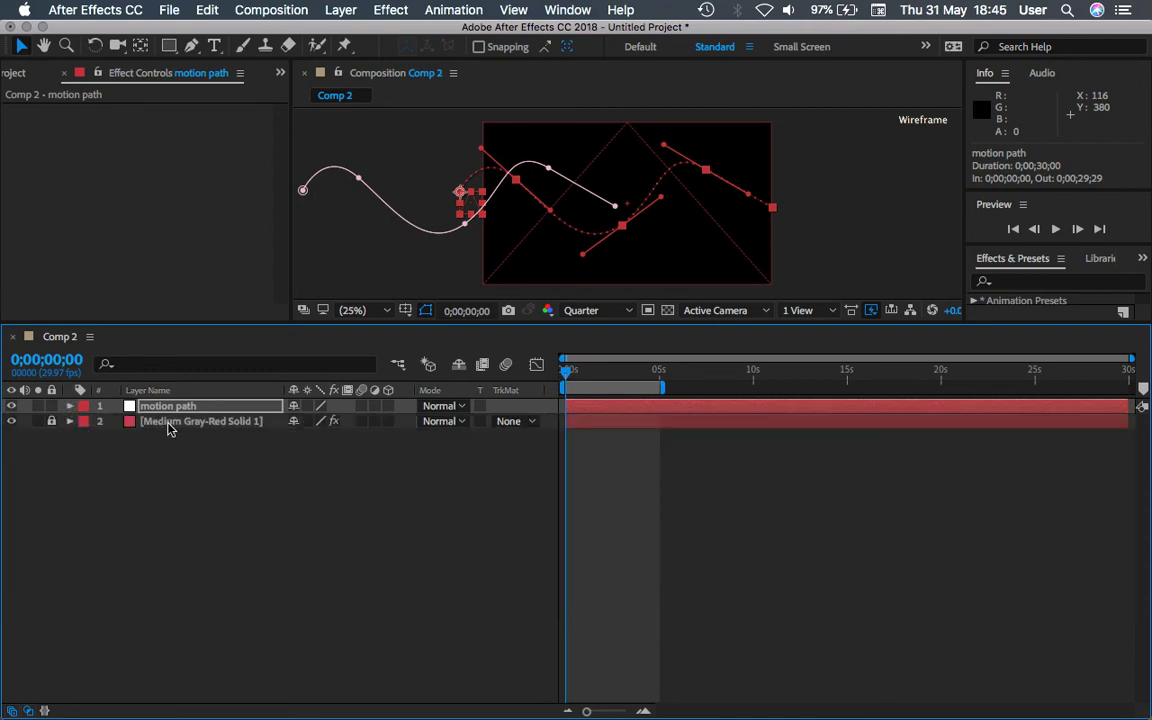
# - Select Medium Gray-Red Solid 1 and expand Effects > Particular > Emitter (Master)
pyautogui.click(69, 430)
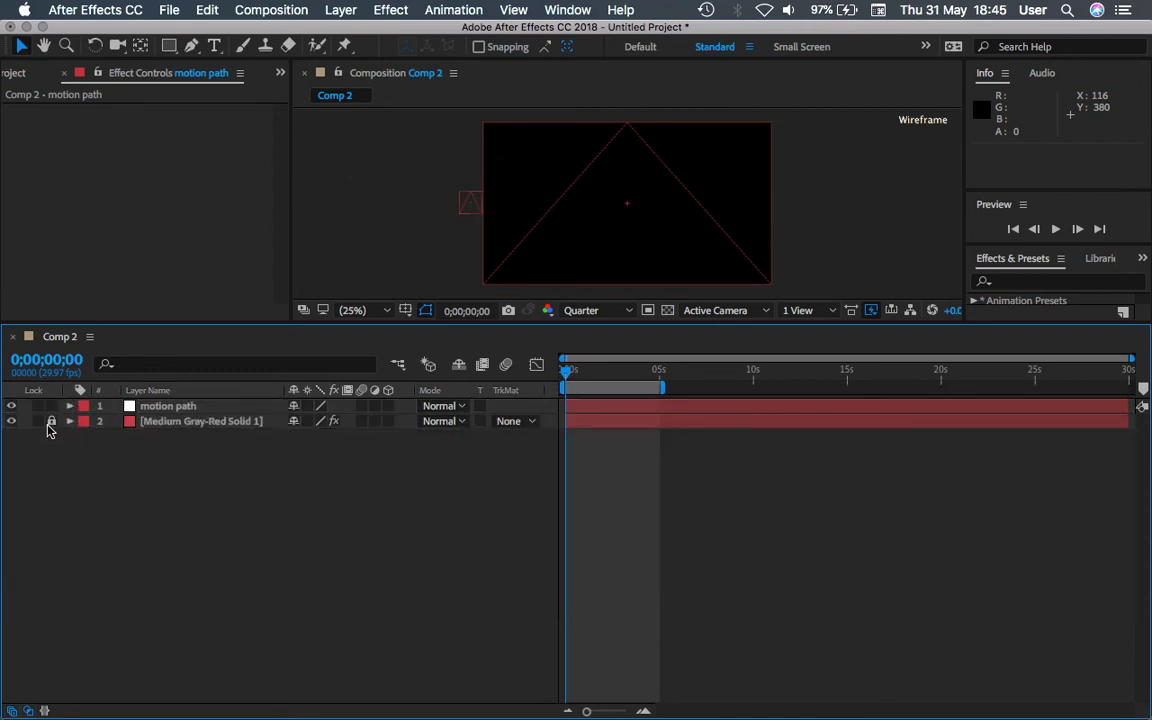
pyautogui.click(66, 425)
pyautogui.click(69, 423)
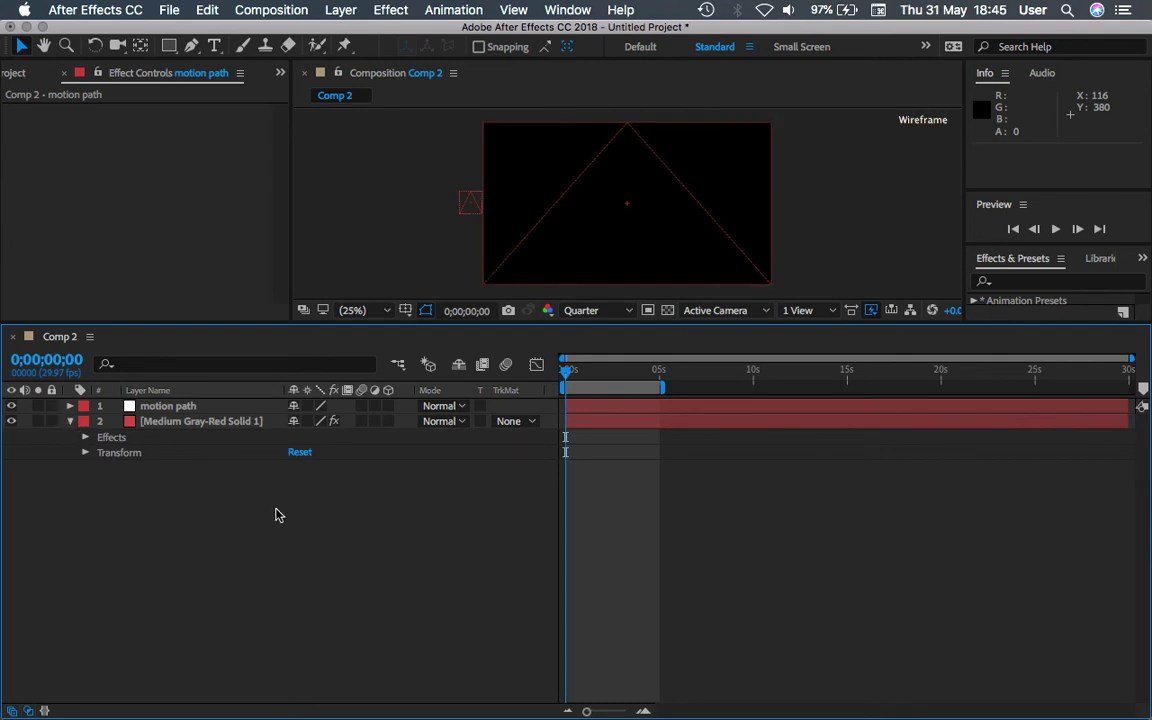
pyautogui.click(86, 438)
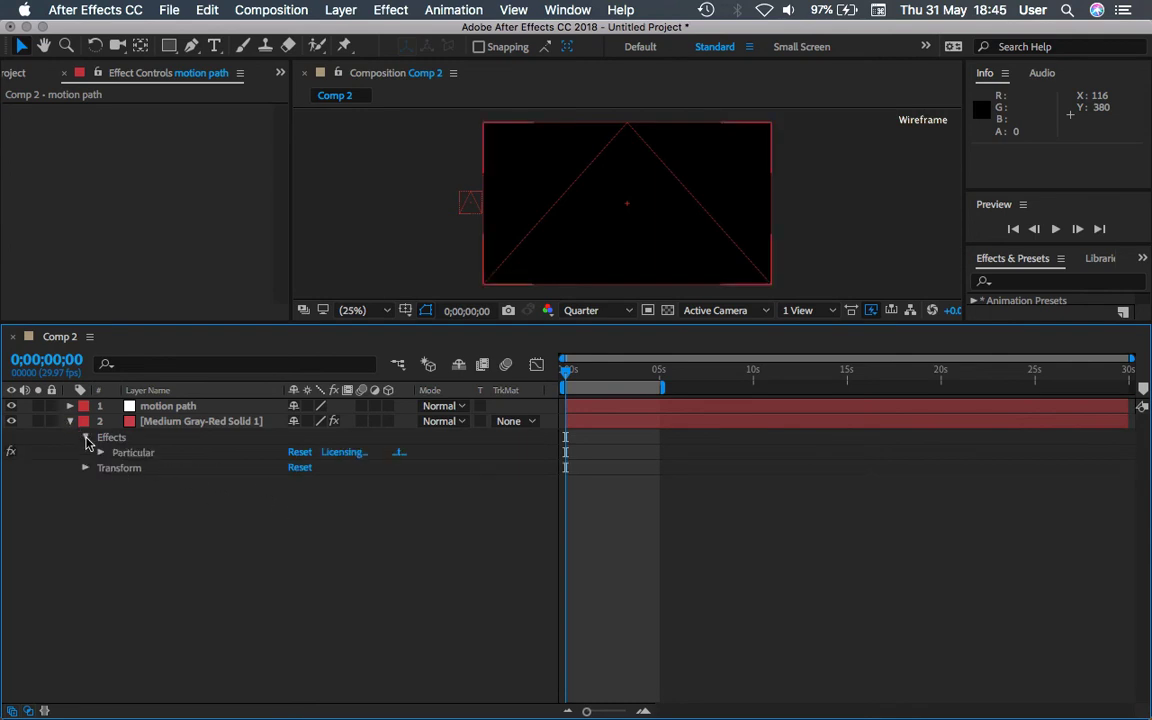
pyautogui.click(102, 453)
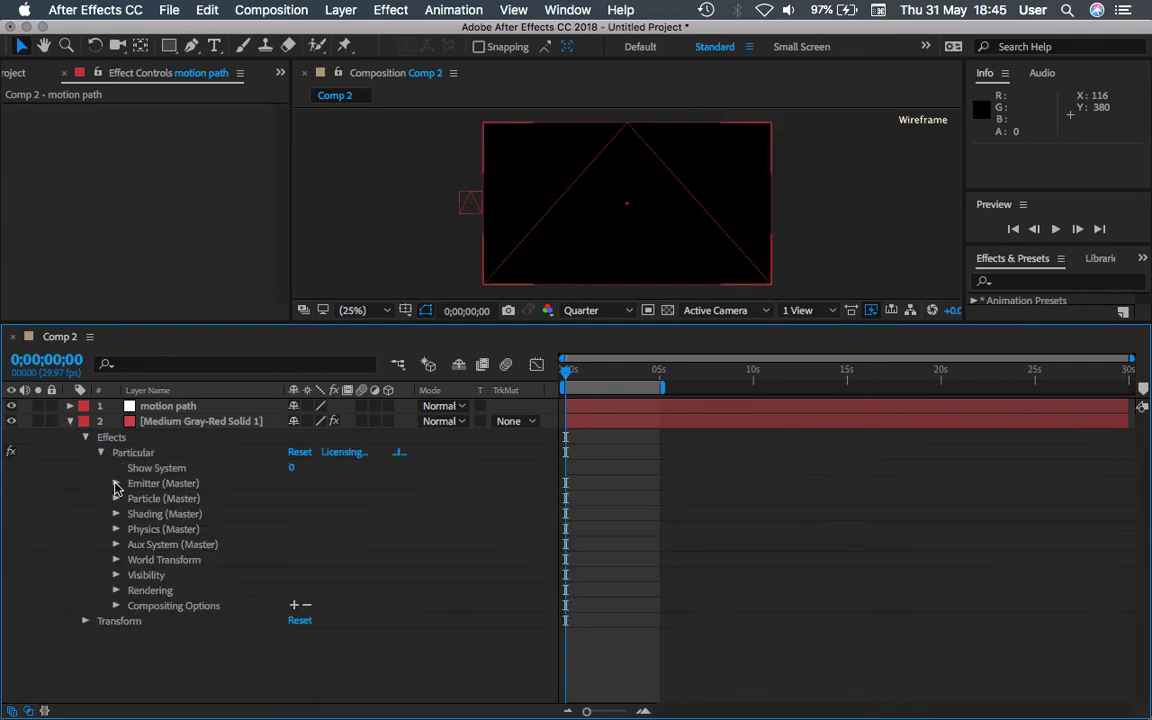
pyautogui.click(116, 484)
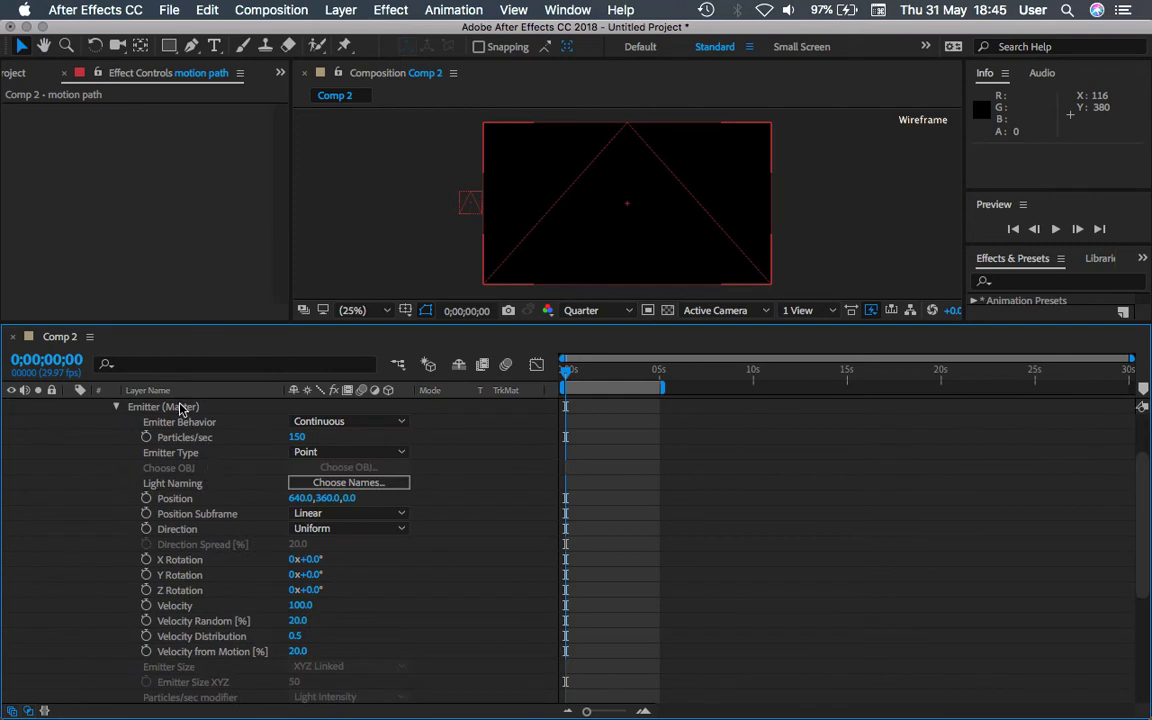
# - Add an expression to the emitter Position and pick-whip it to the motion path layer's Position
pyautogui.keyDown('alt'); pyautogui.click(147, 498); pyautogui.keyUp('alt')
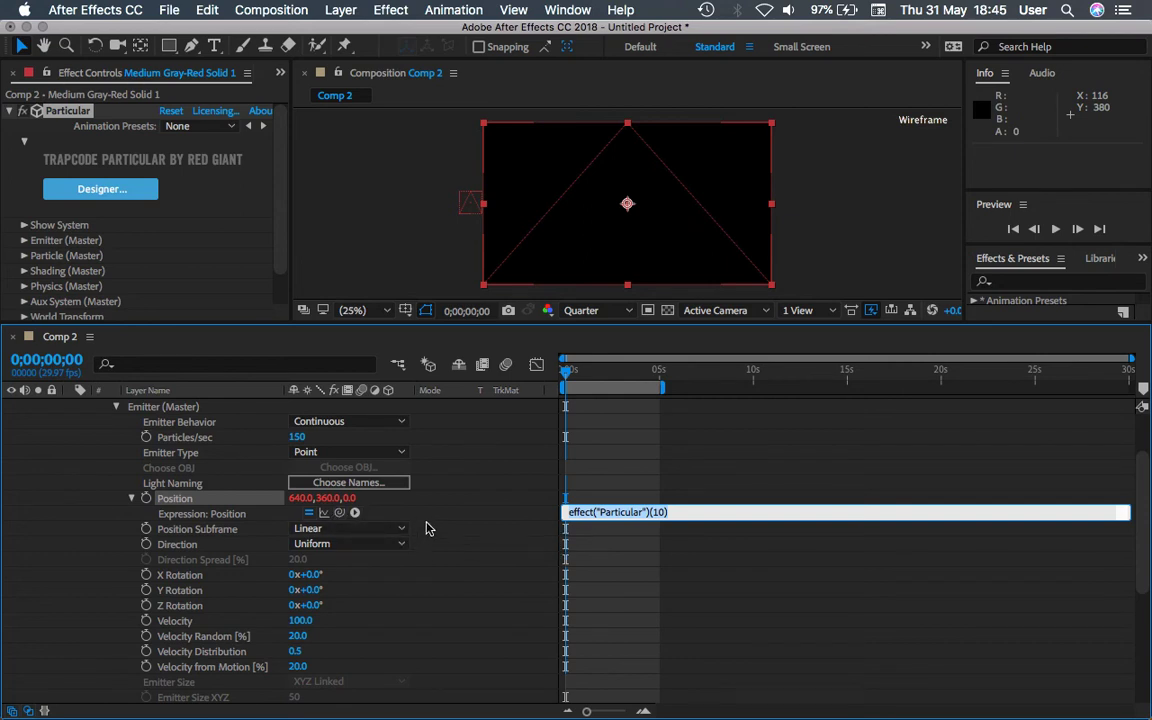
pyautogui.scroll(5, 425, 528)
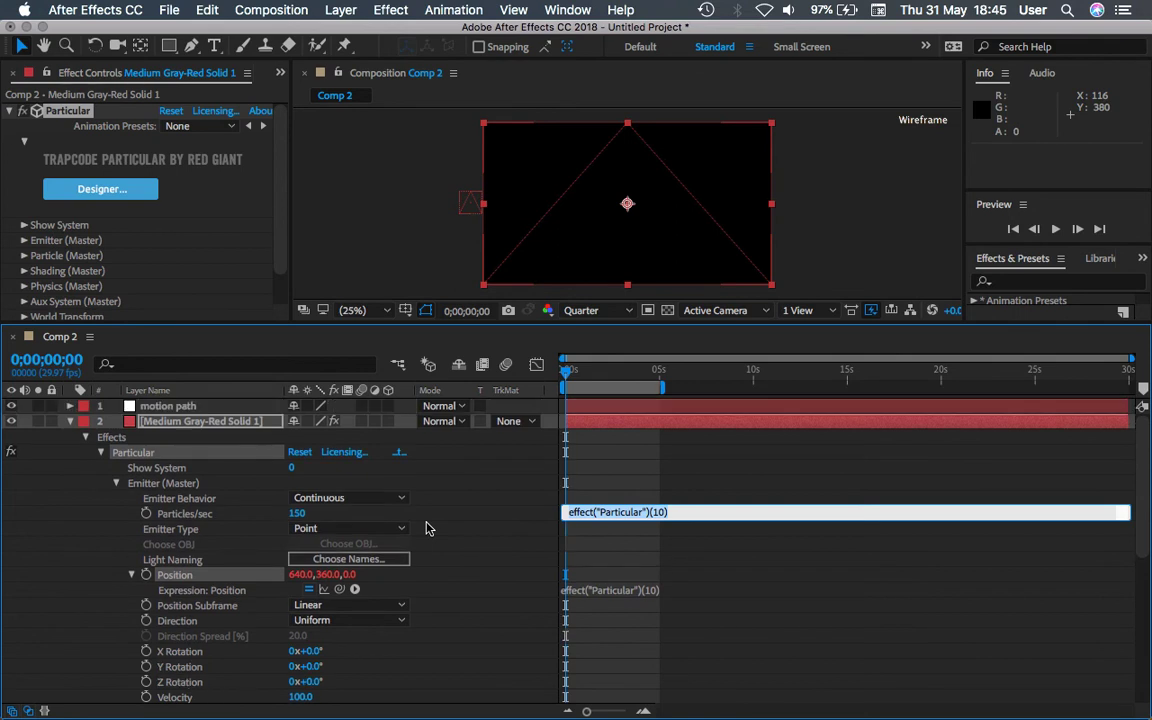
pyautogui.click(73, 414)
pyautogui.click(70, 406)
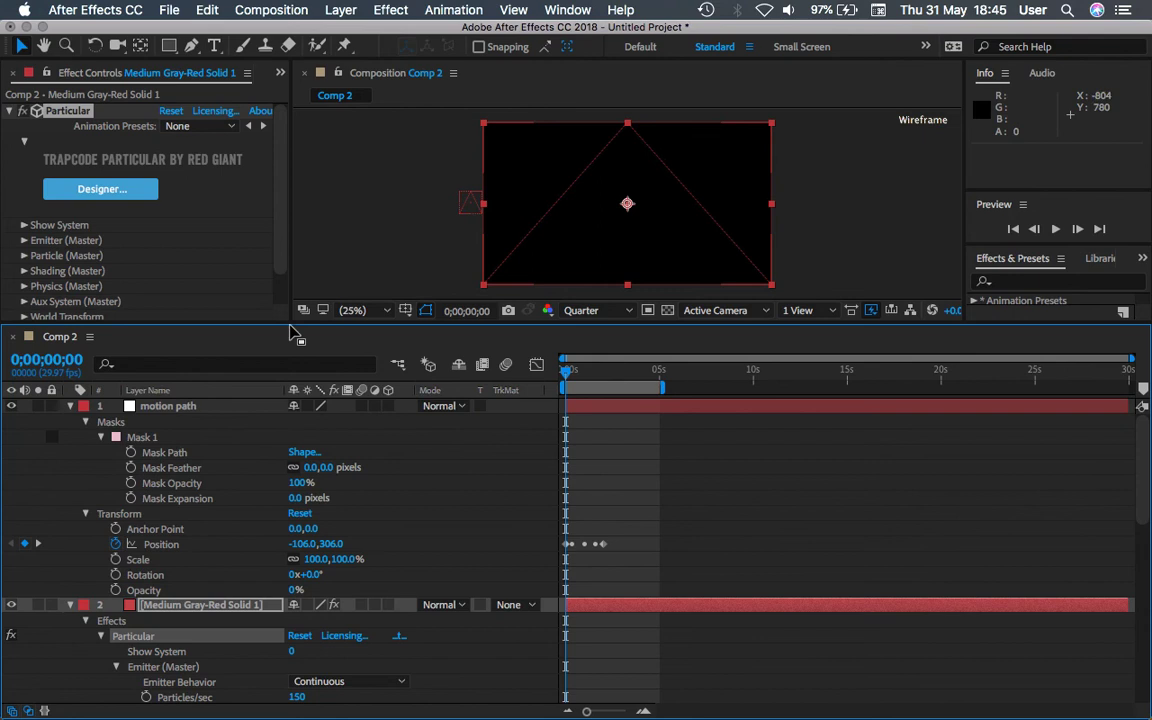
pyautogui.moveTo(294, 322); pyautogui.dragTo(310, 172)
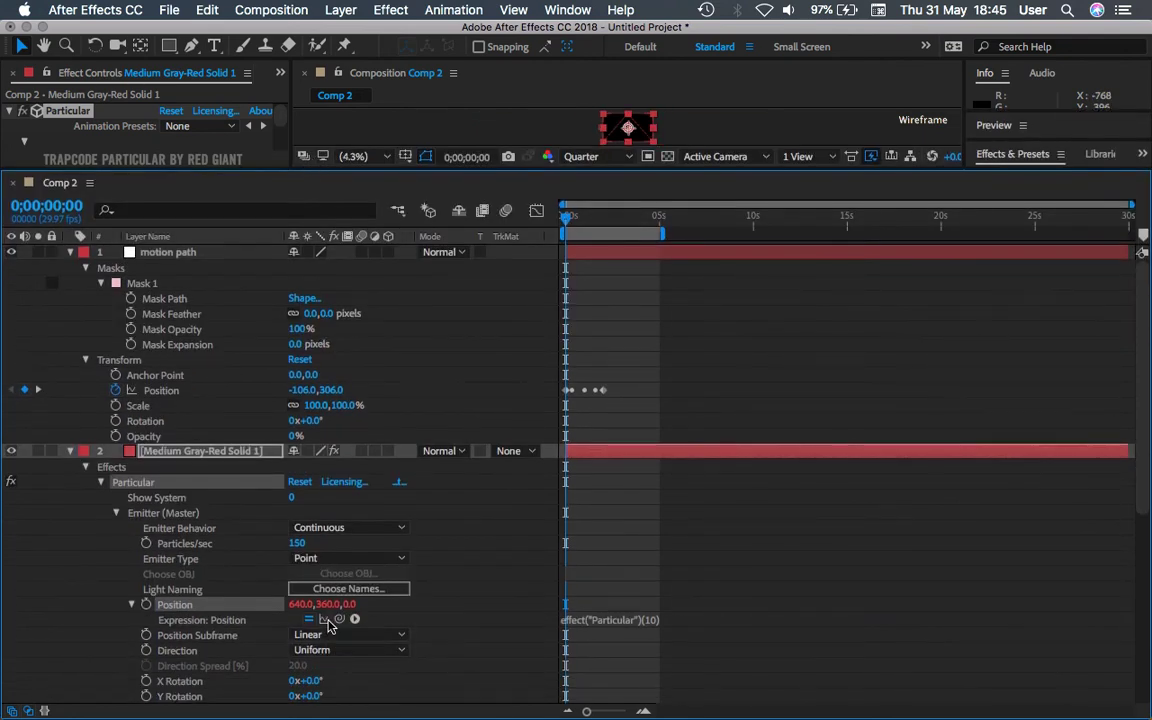
pyautogui.moveTo(340, 620); pyautogui.dragTo(168, 394)
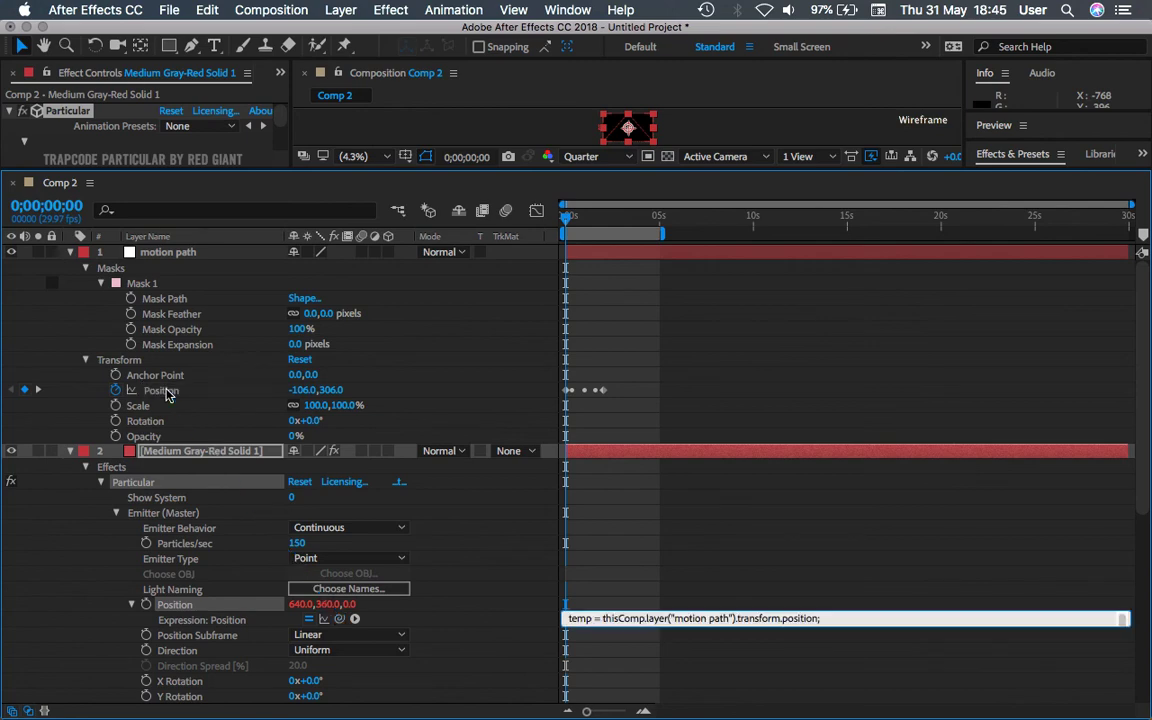
# - Play the animation, lower the Particular emitter Velocity to 30, then replay to watch particles trail the wavy path
pyautogui.press('space')
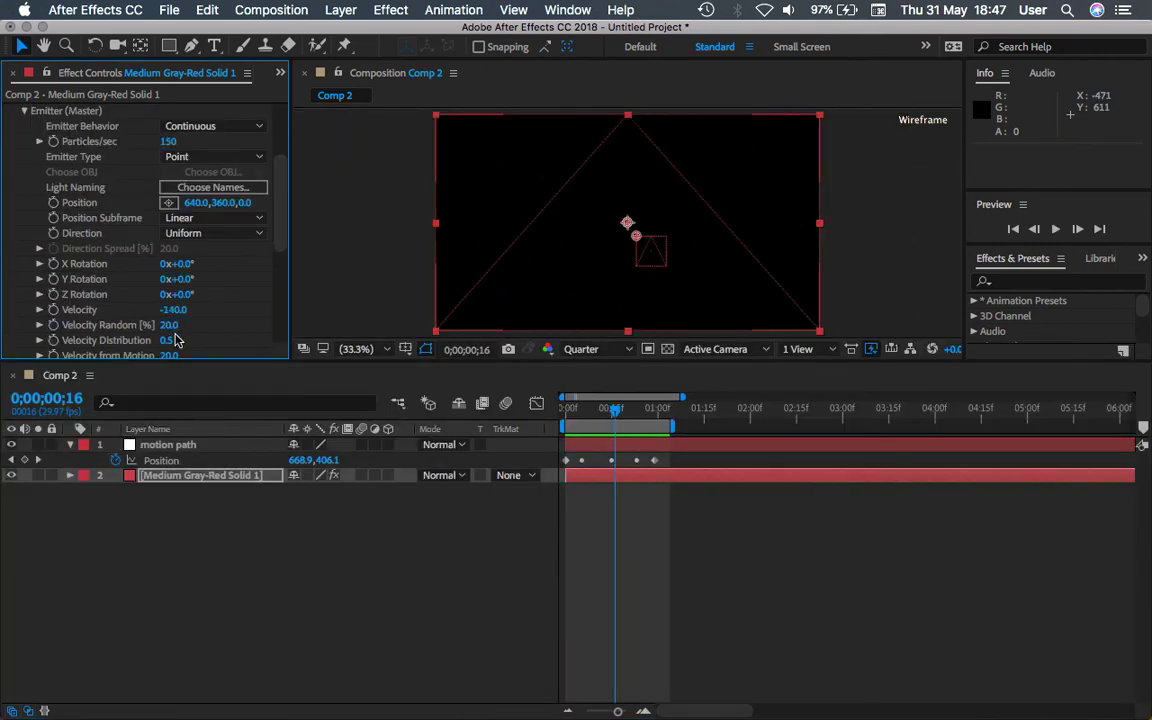
pyautogui.click(173, 310)
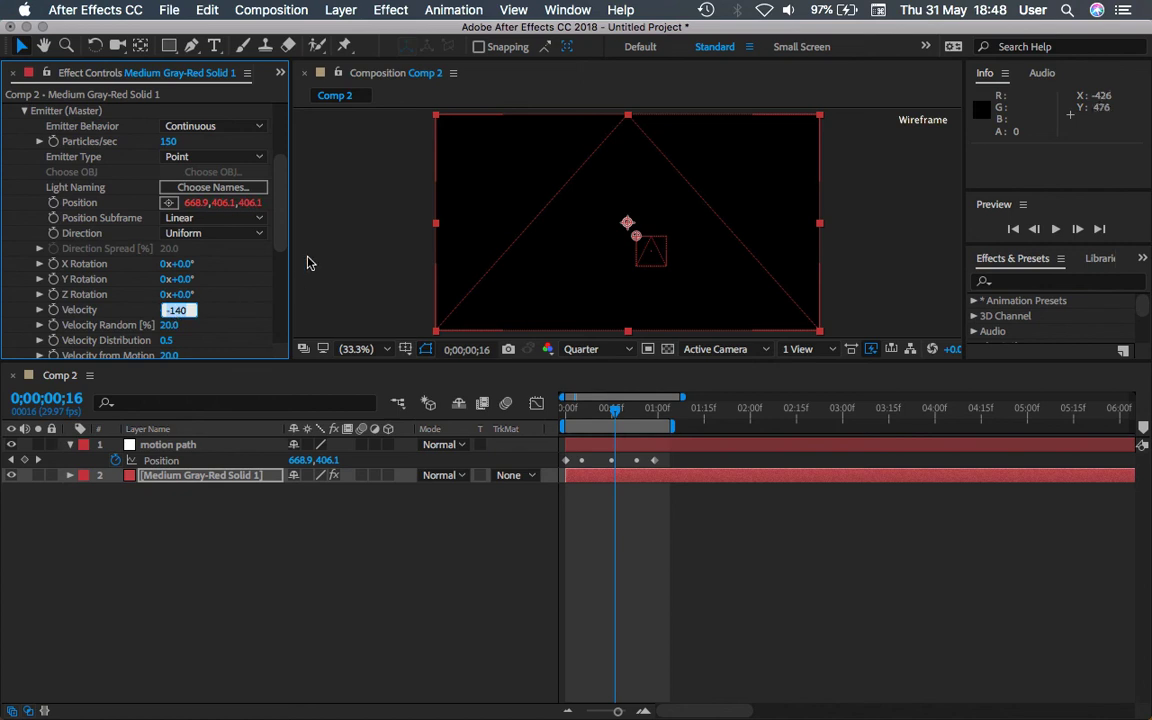
pyautogui.write('30')
pyautogui.press('Return')
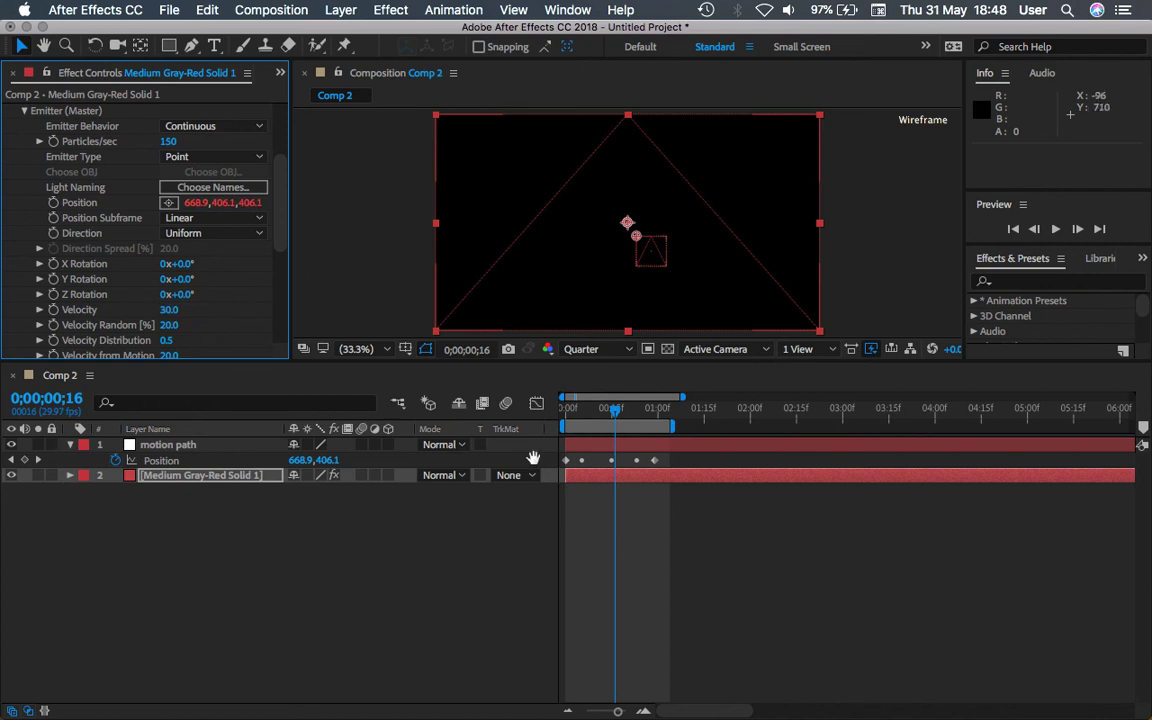
pyautogui.press('space')
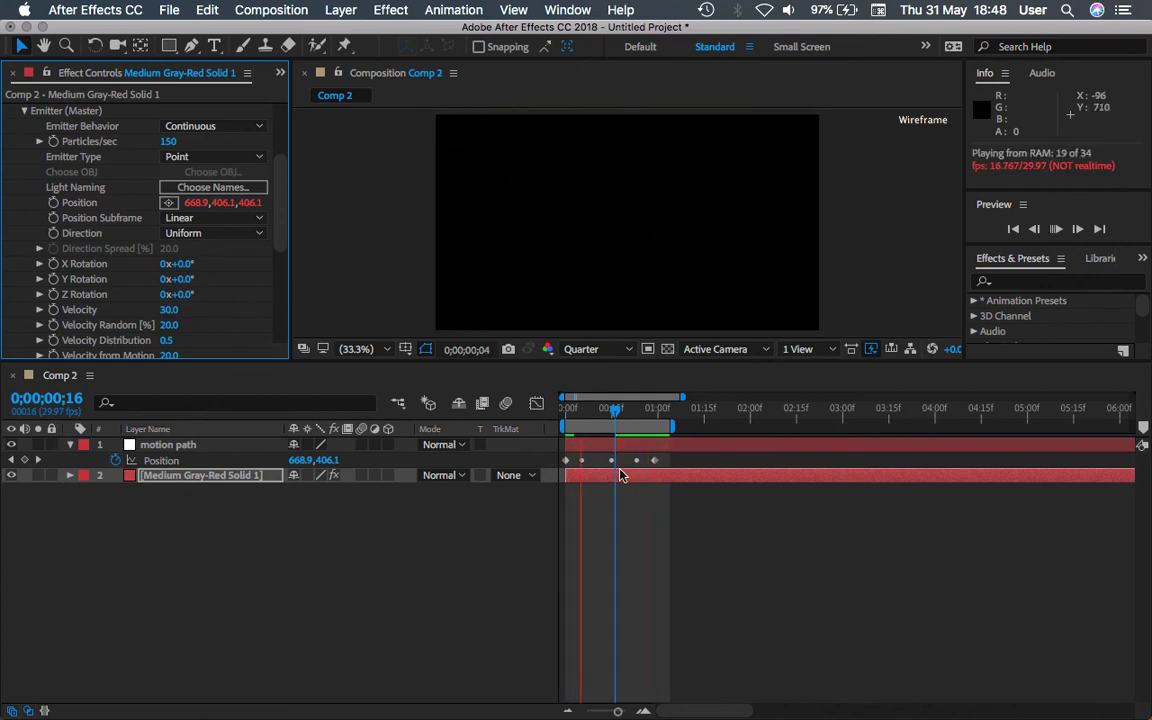